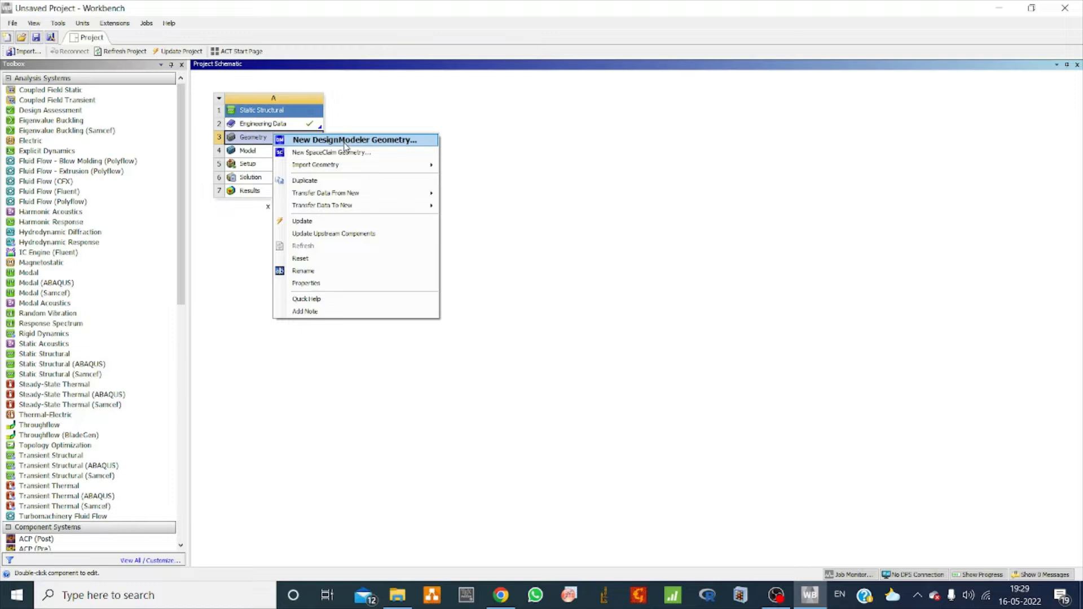
- Start a new DesignModeler geometry for the Static Structural system and begin sketching face-on to the XY plane
left_click(345, 141)
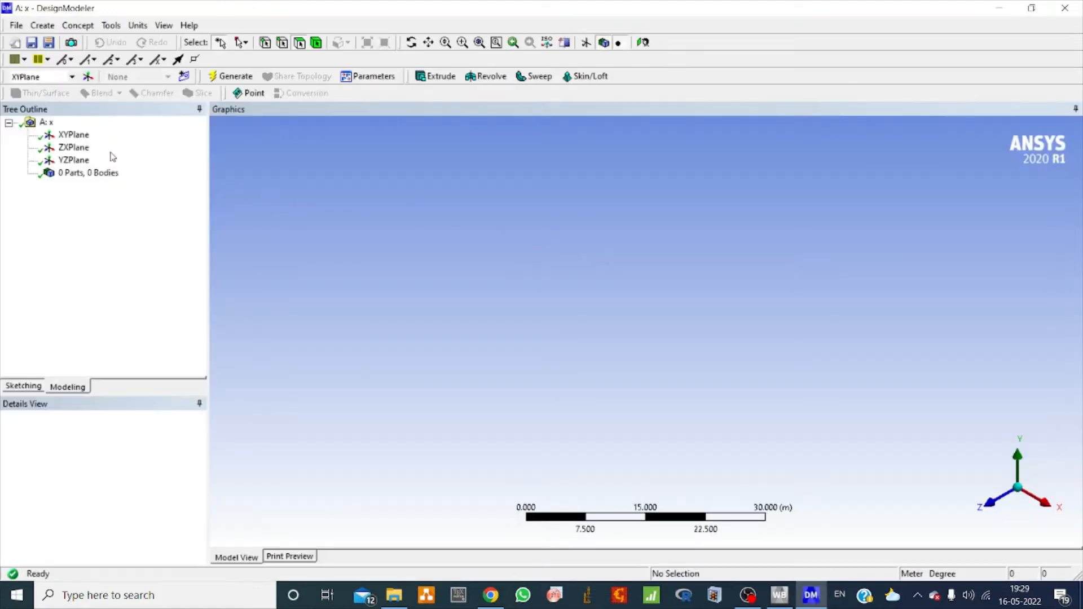
left_click(73, 136)
left_click(643, 43)
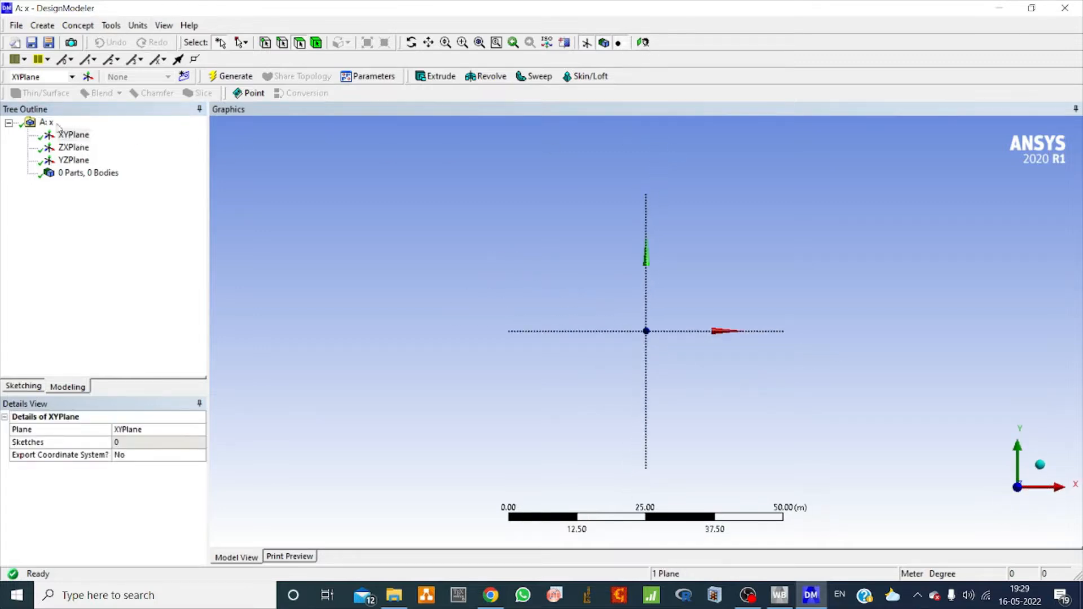
left_click(25, 387)
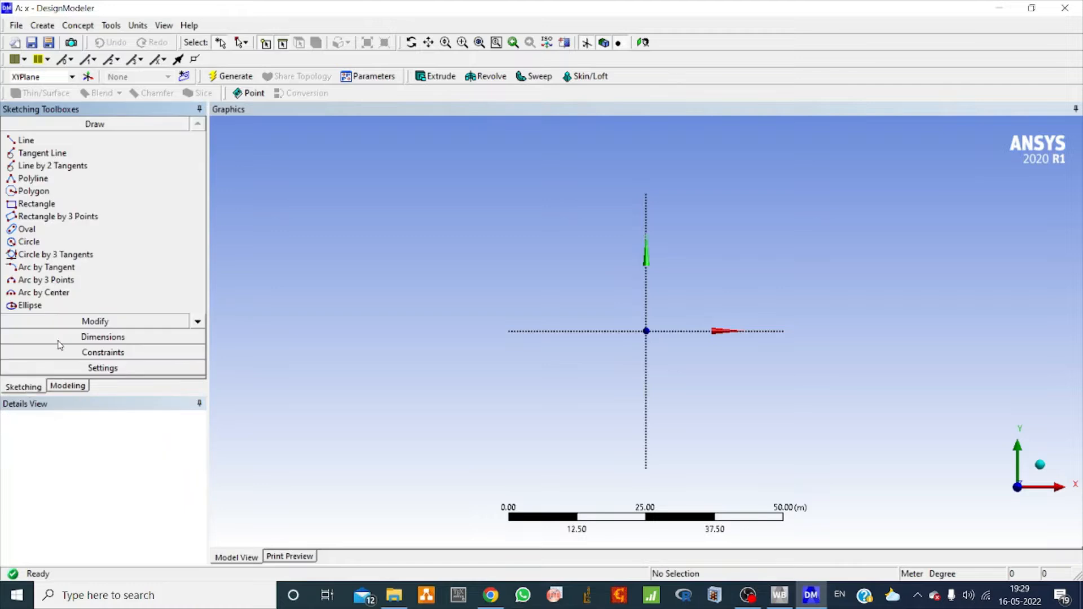
- Sketch a rectangle about 13.8 m wide and 10 m high, with one corner at the origin
left_click(35, 204)
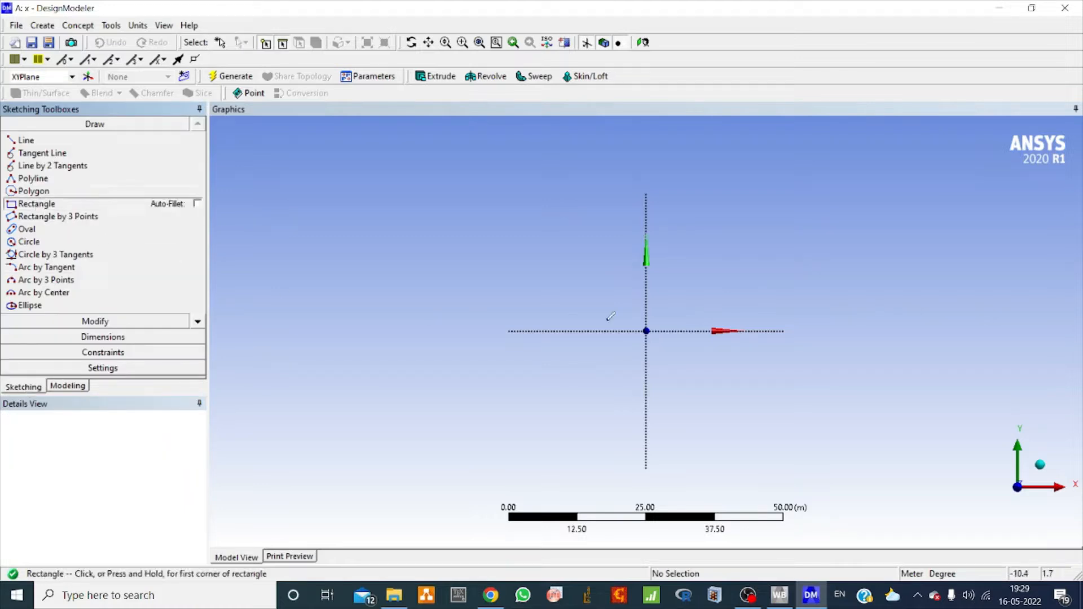
left_click(646, 331)
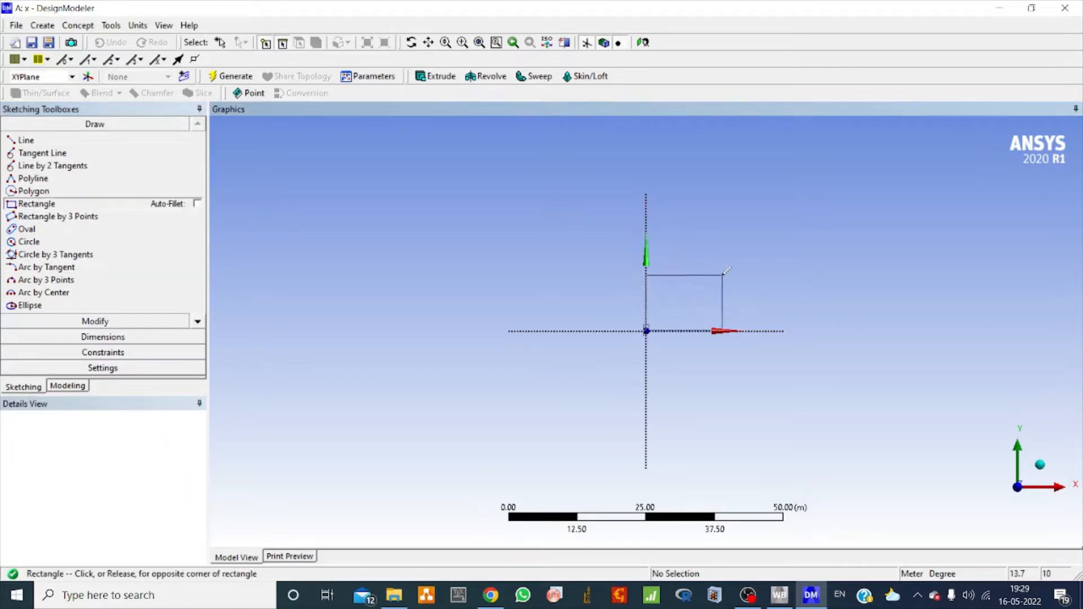
left_click(722, 276)
- Add a horizontal dimension for the rectangle's width and a vertical dimension for its height
left_click(100, 338)
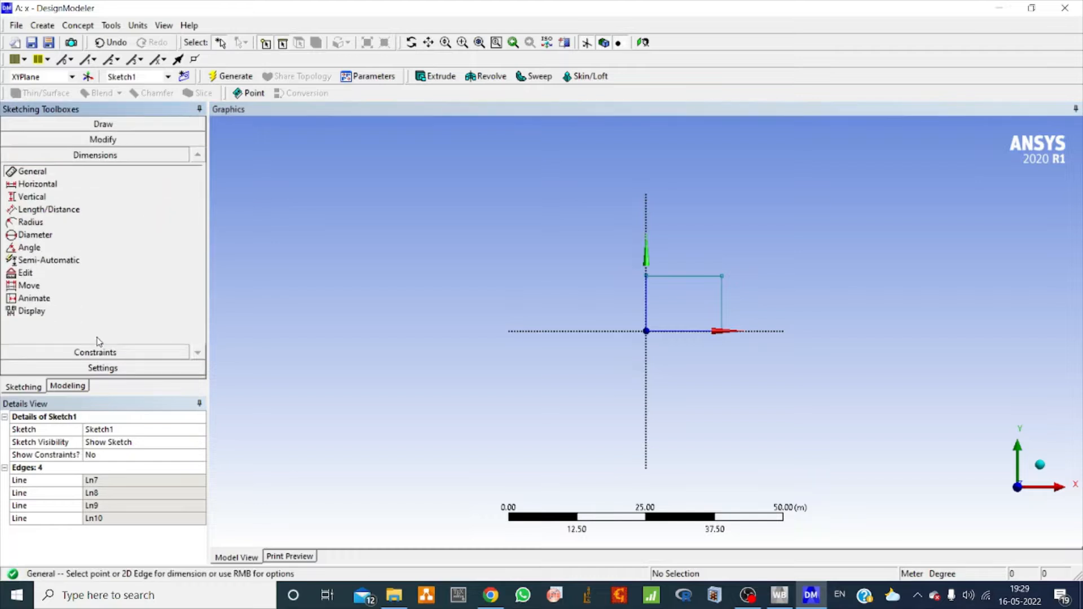
left_click(39, 185)
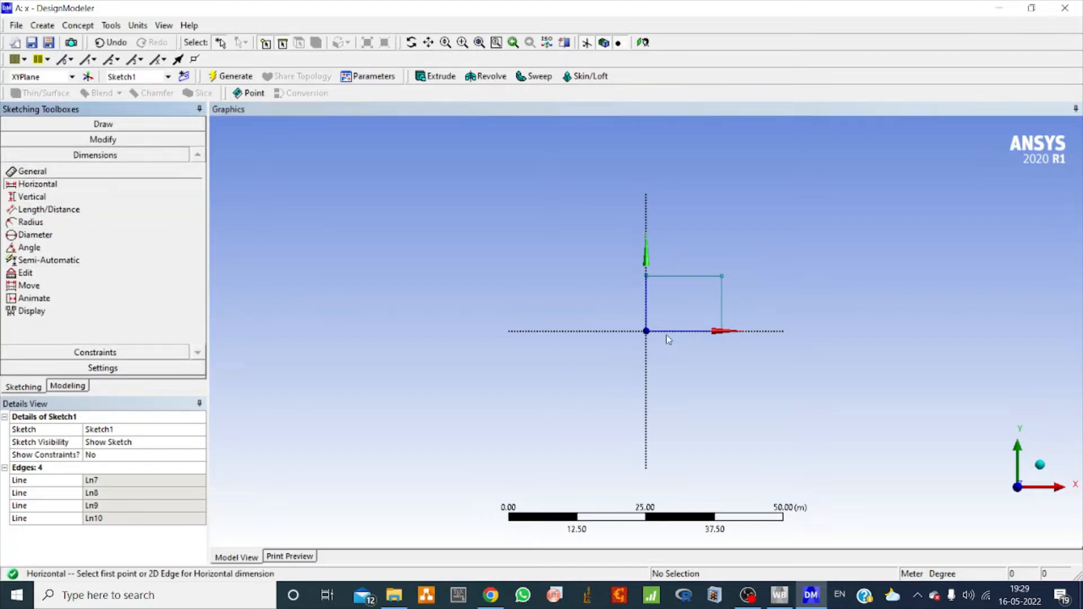
left_click(646, 311)
left_click(723, 310)
left_click(712, 382)
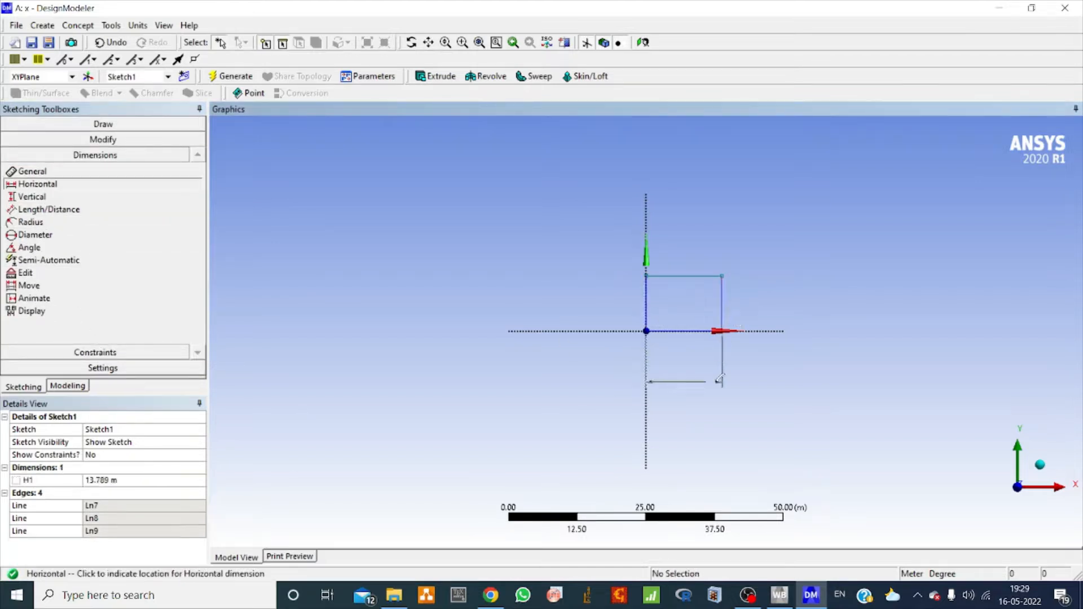
left_click(51, 199)
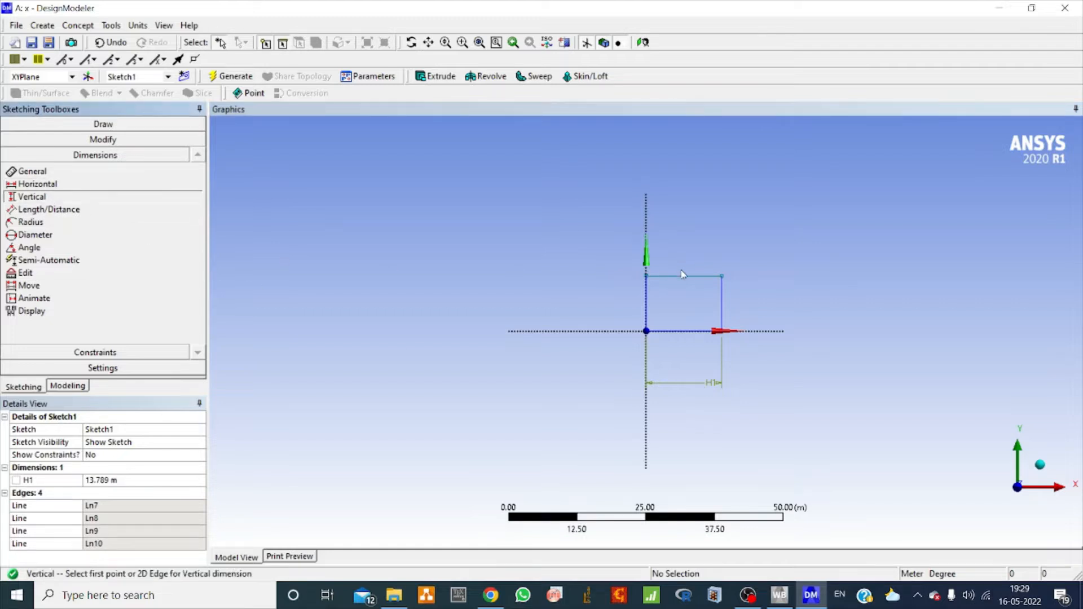
left_click(693, 332)
left_click(698, 280)
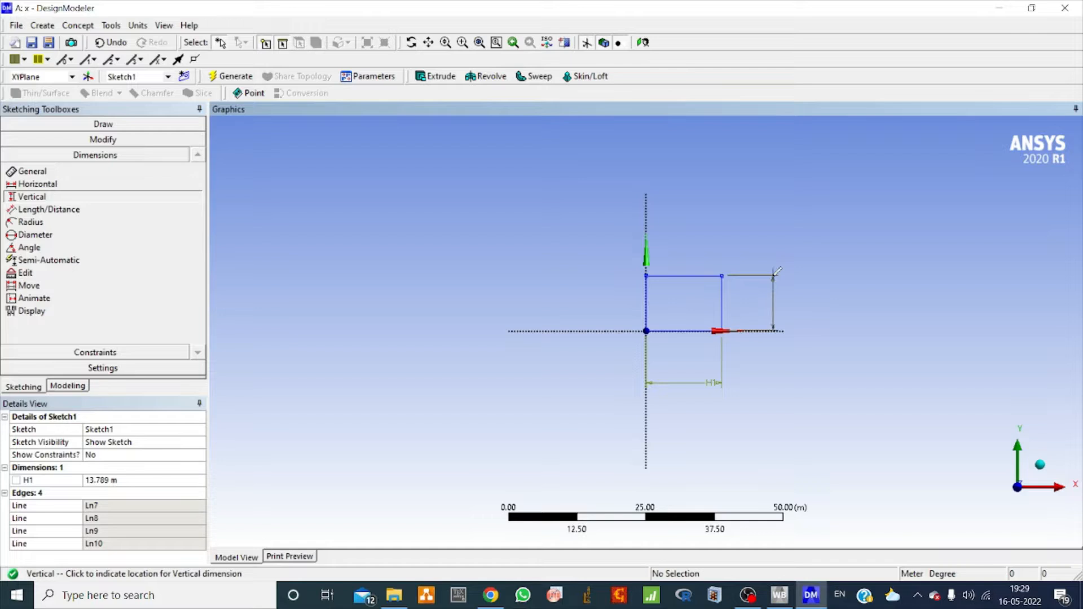
left_click(776, 271)
- Set the rectangle's horizontal and vertical dimensions to 20 m each
left_click(123, 480)
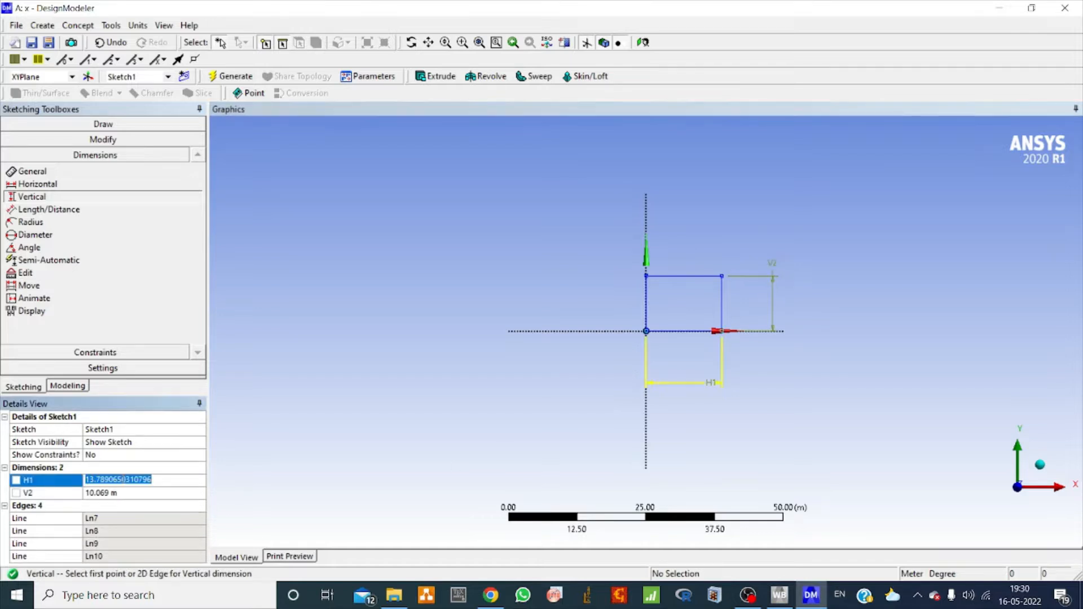
type("20")
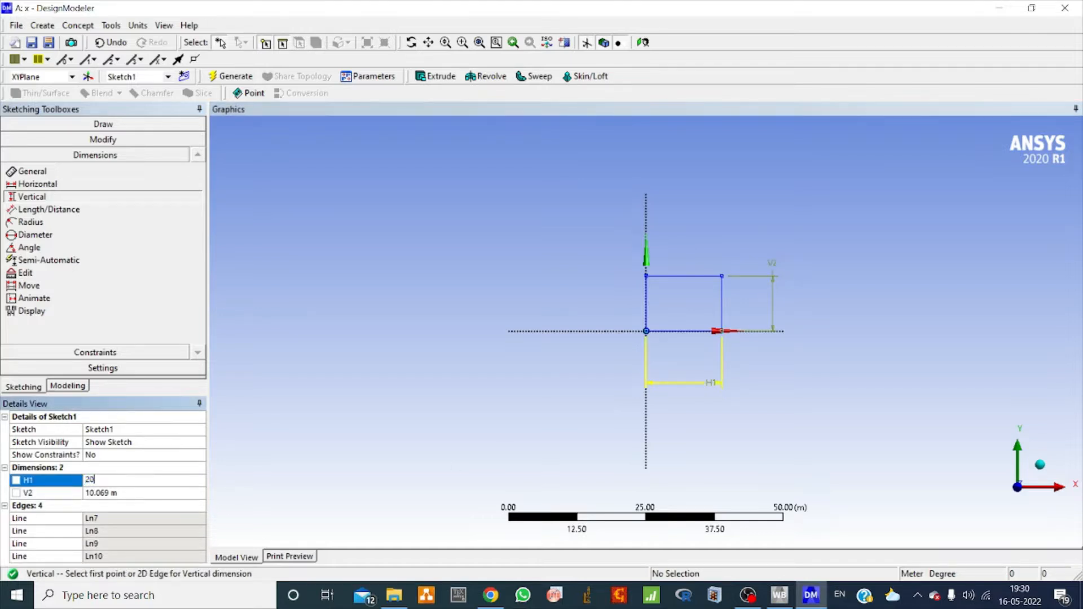
key("Return")
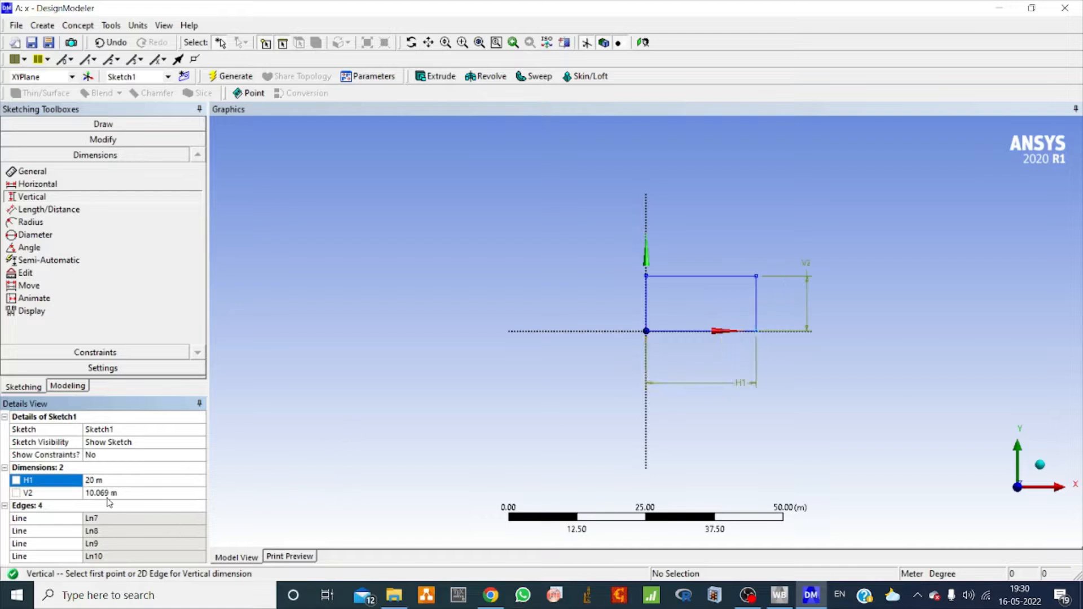
left_click(108, 494)
type("2")
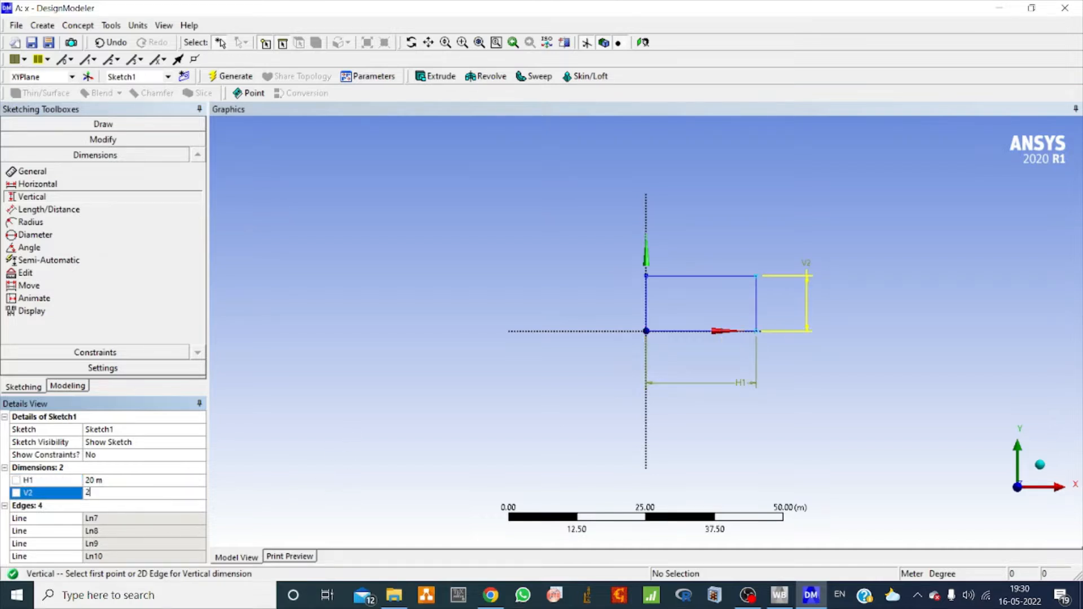
type("0")
key("Return")
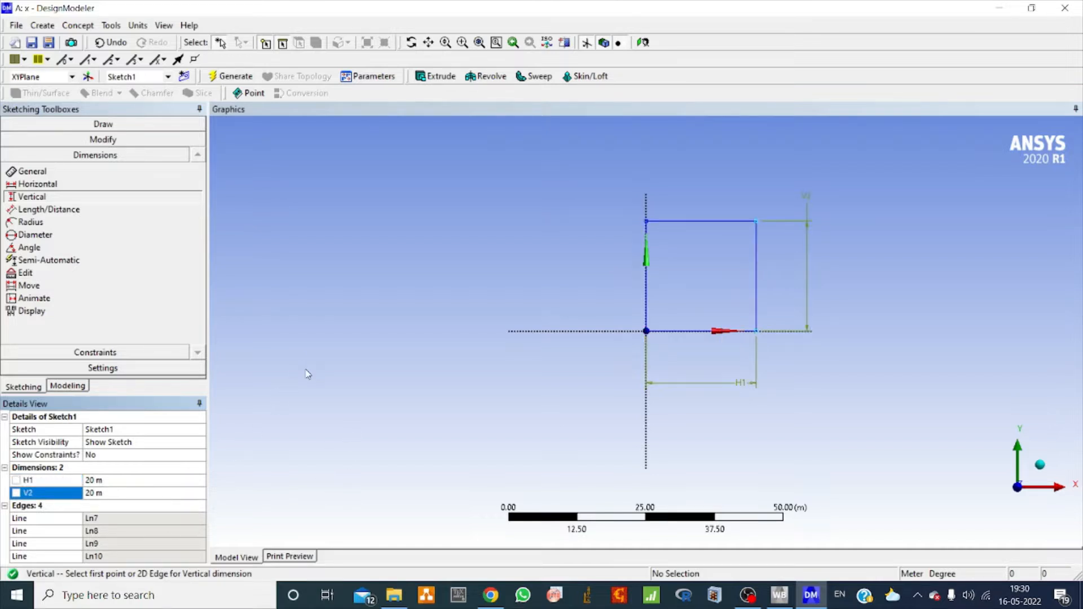
- Change the units to millimetres, set both rectangle dimensions to 20 mm and regenerate the model
left_click(138, 26)
left_click(153, 71)
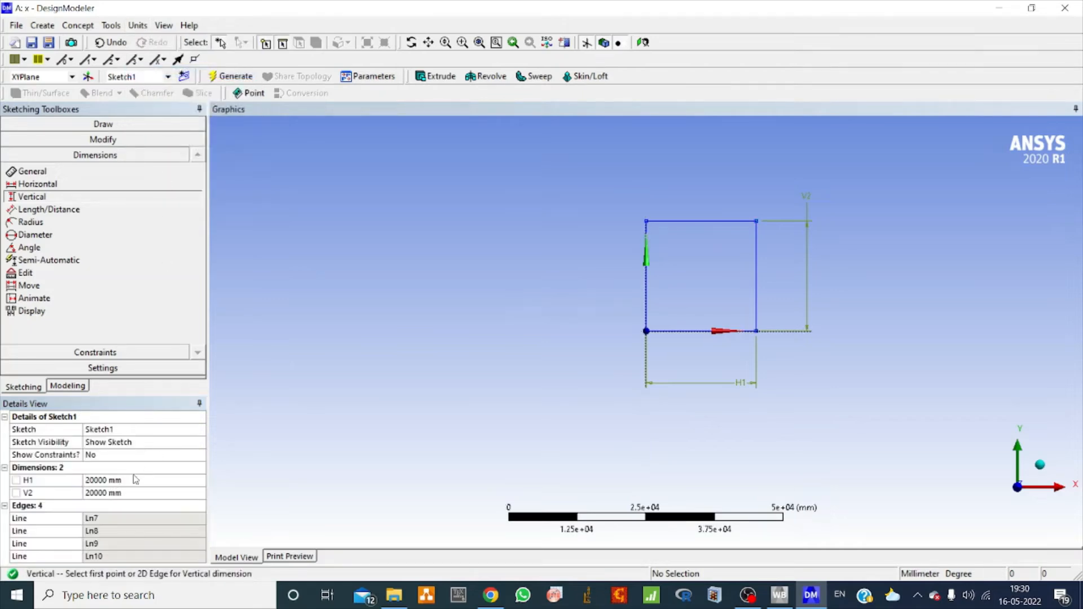
left_click(107, 479)
left_click(122, 479)
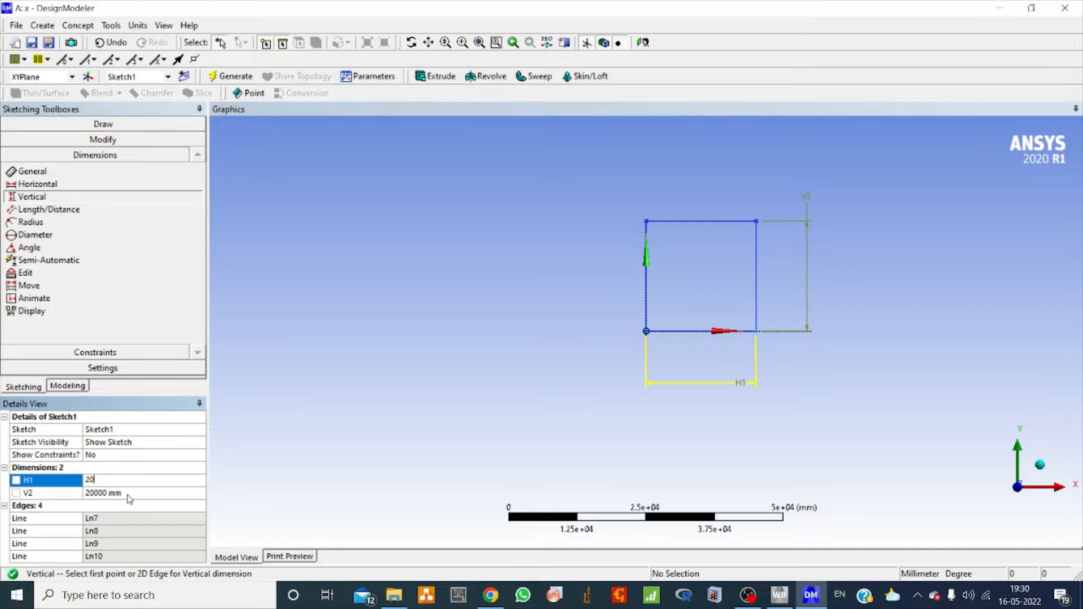
key("Return")
left_click(129, 493)
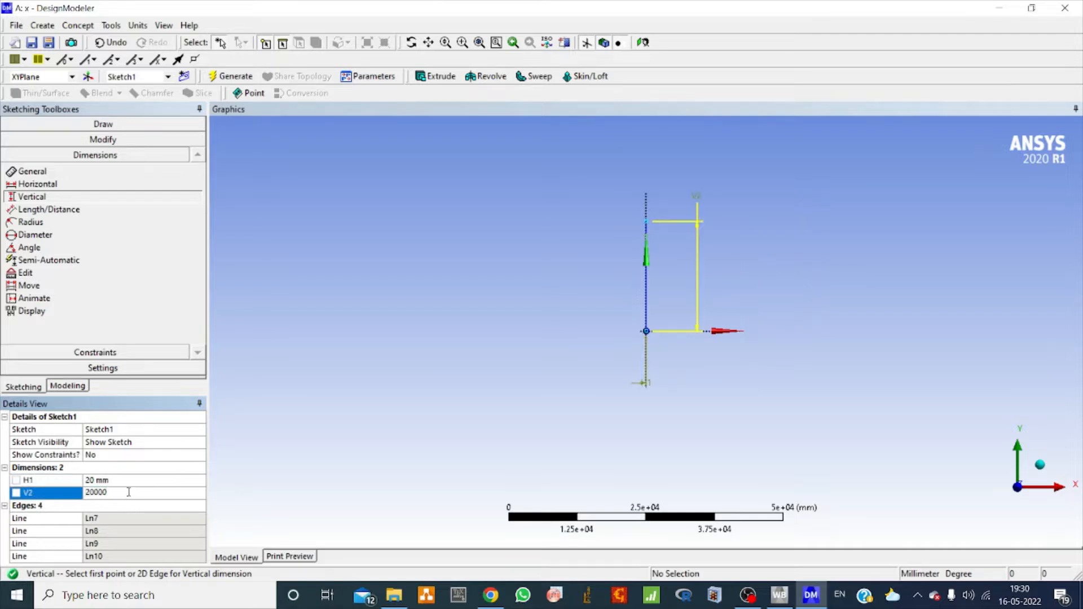
key("Return")
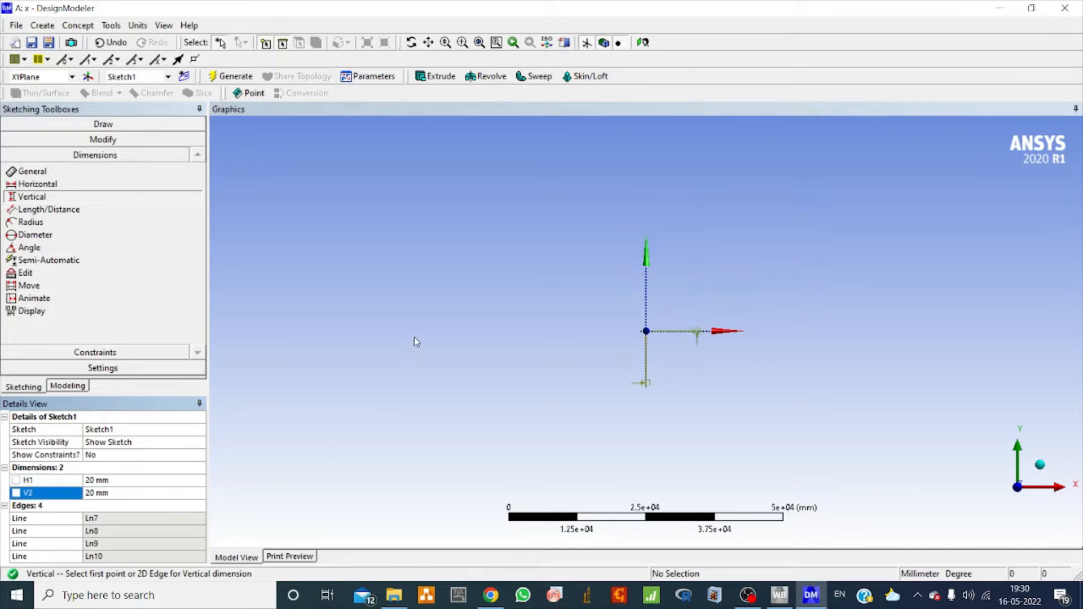
left_click(233, 77)
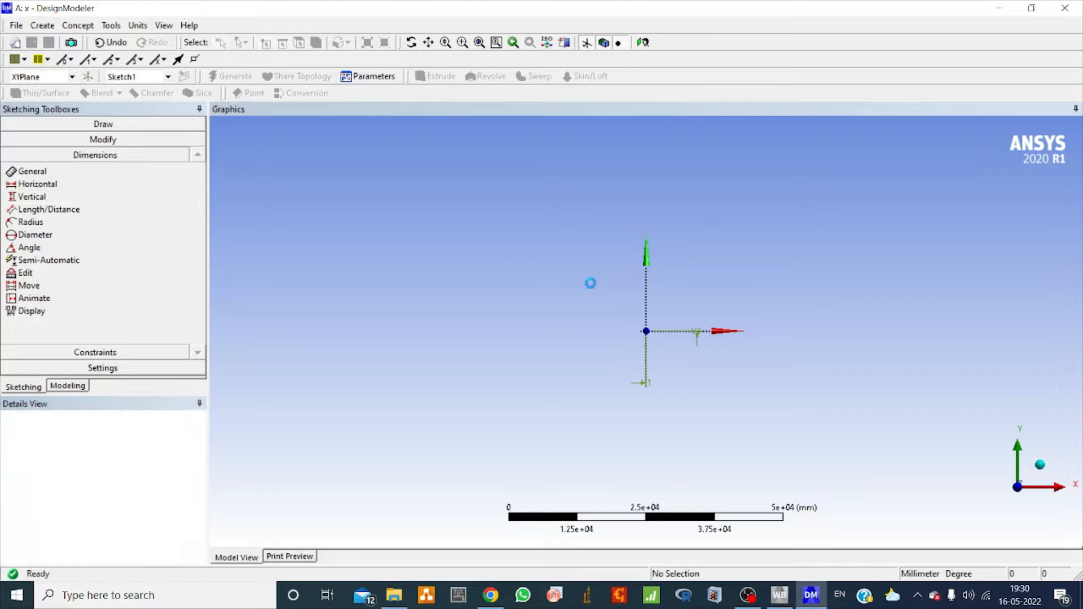
- Extrude the square sketch to a depth of 250 mm in the normal direction and generate the solid bar
scroll(710, 341, "up", 5)
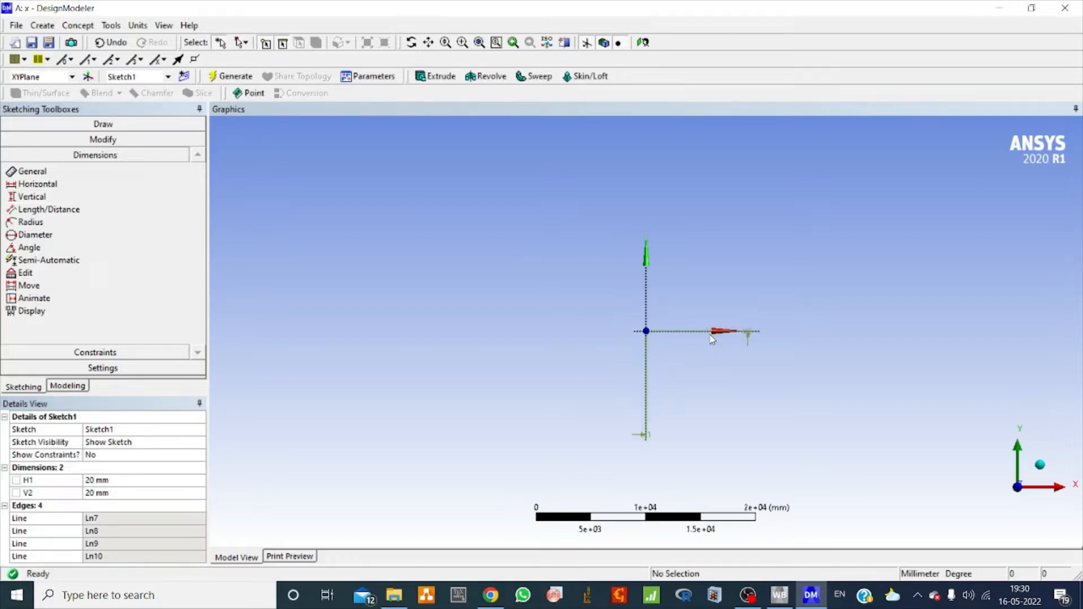
scroll(712, 339, "up", 6)
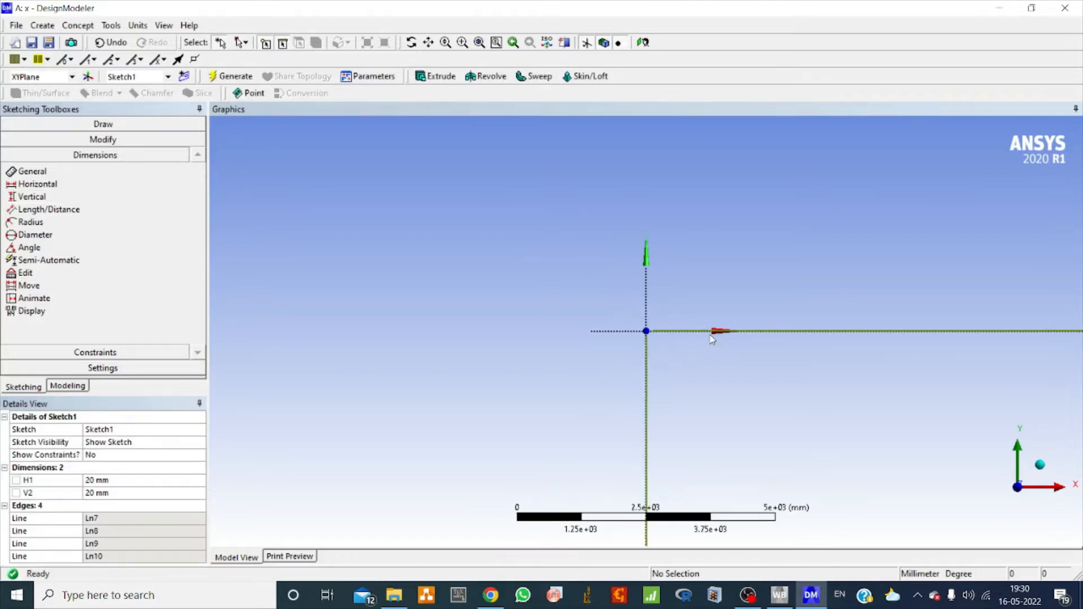
scroll(711, 339, "up", 4)
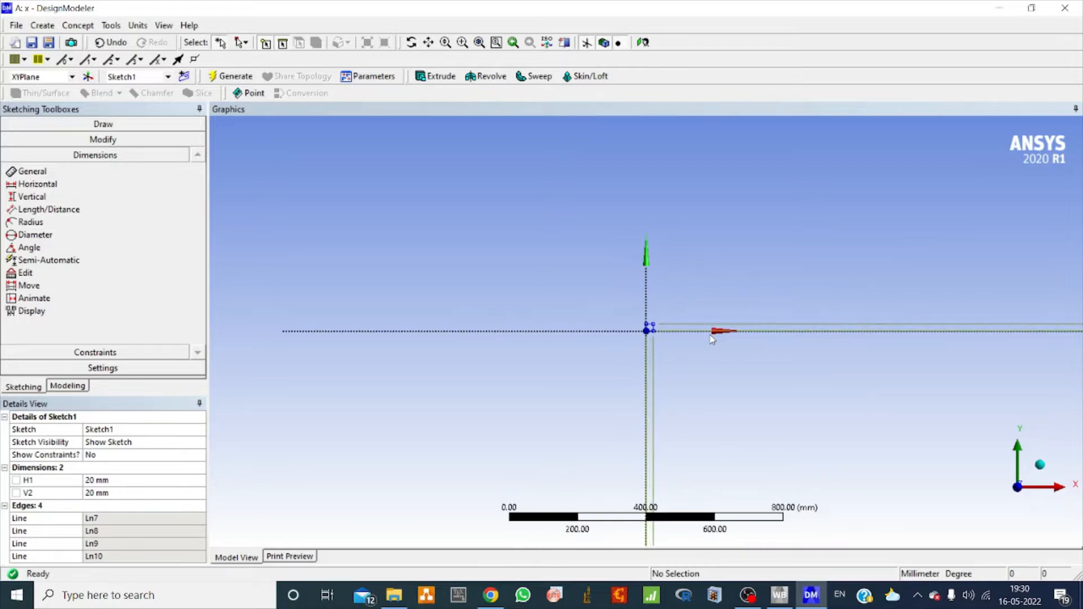
scroll(712, 339, "up", 3)
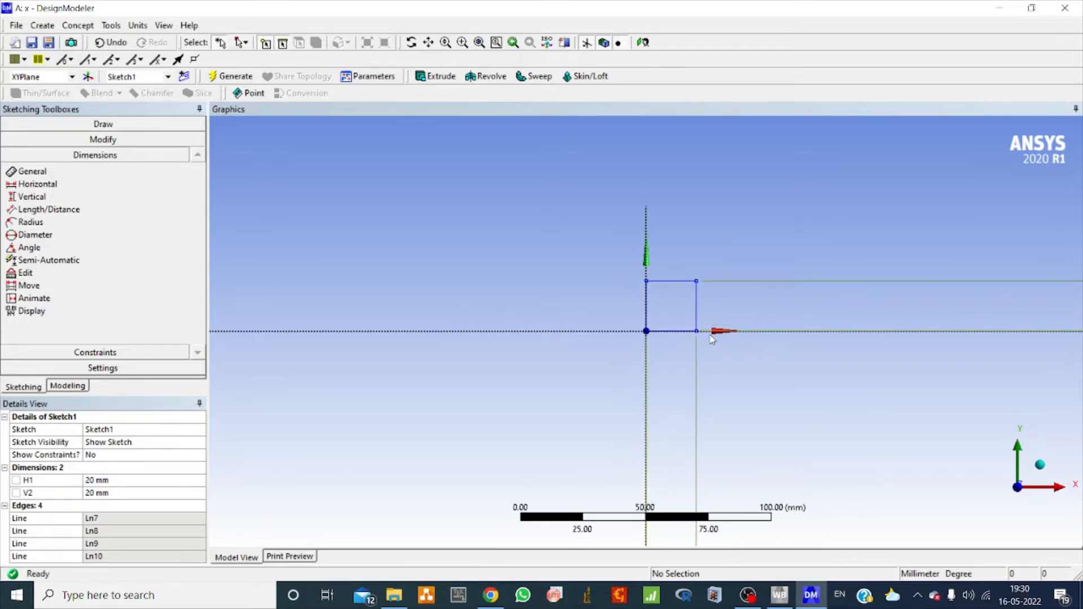
left_click(438, 76)
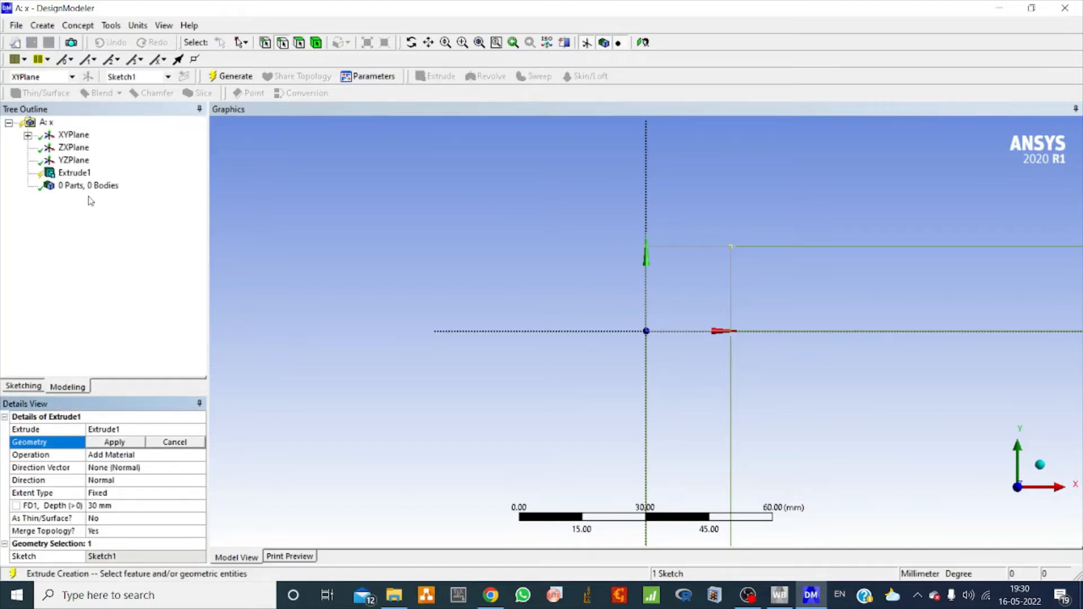
left_click(27, 135)
left_click(89, 149)
left_click(129, 442)
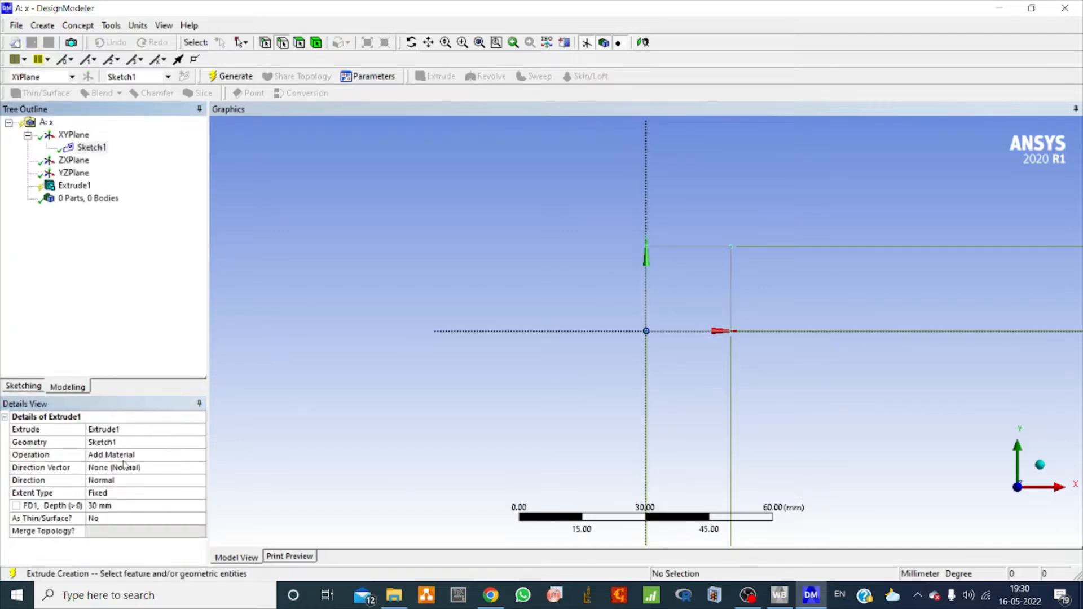
left_click(112, 506)
type("250")
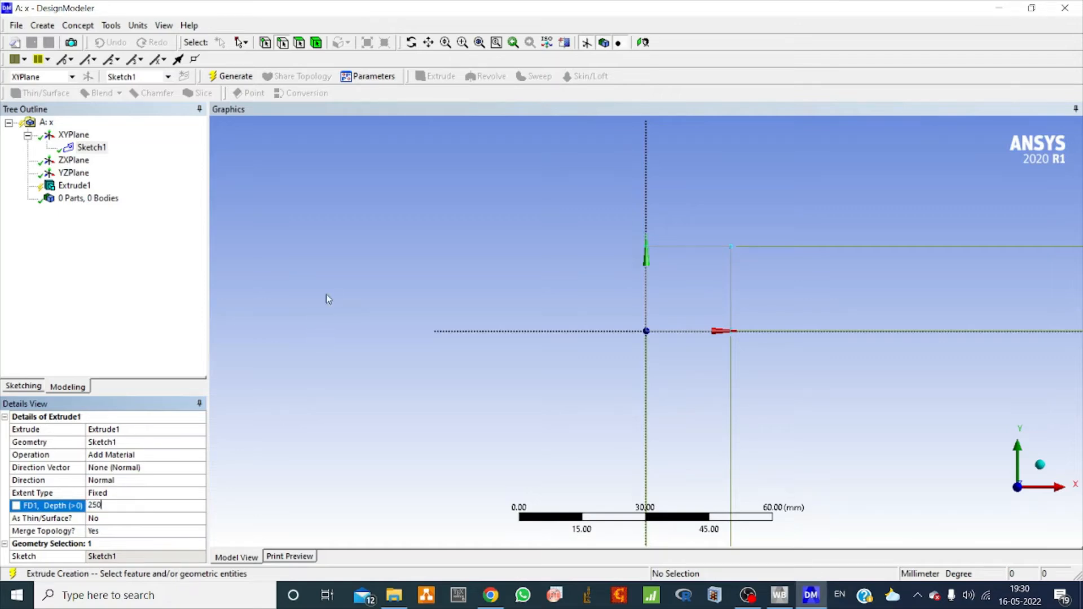
key("Return")
left_click(231, 77)
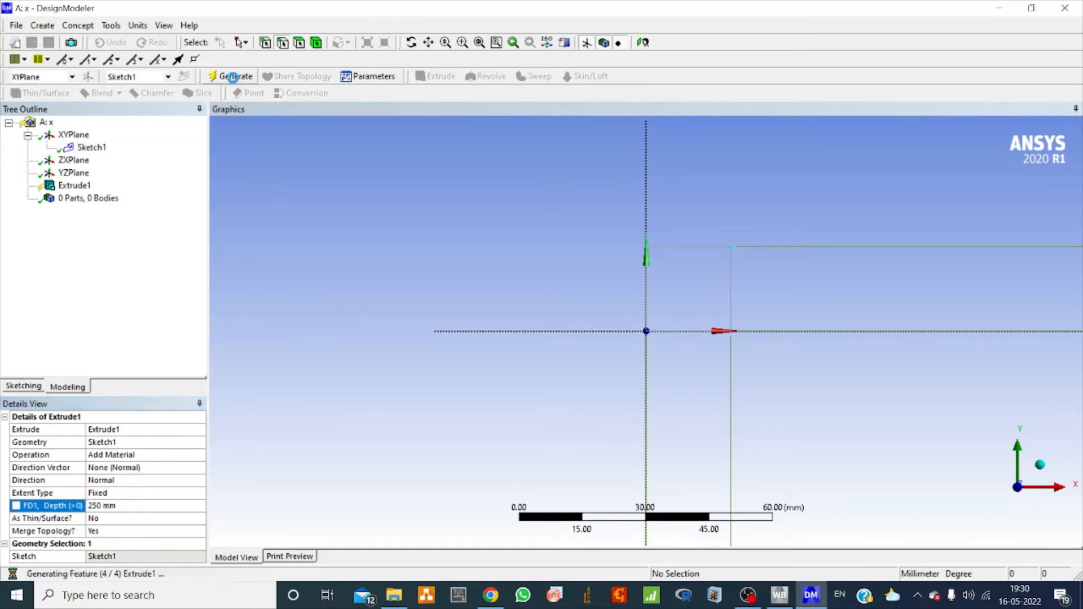
- Create and generate a new plane from the bar's long side face on the +Y side
left_click(412, 42)
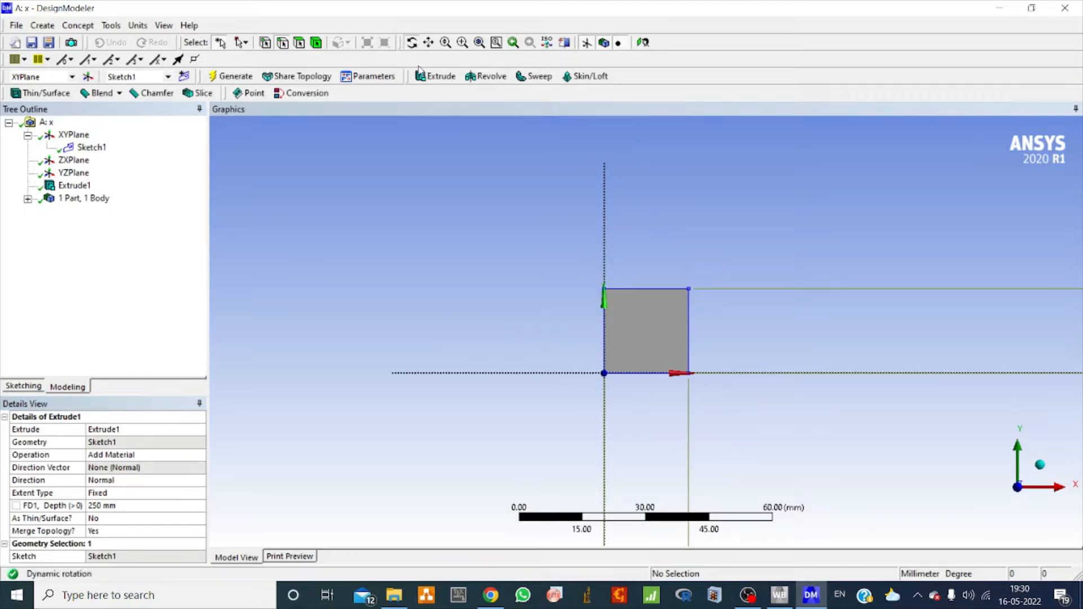
left_click_drag(519, 258, 558, 339)
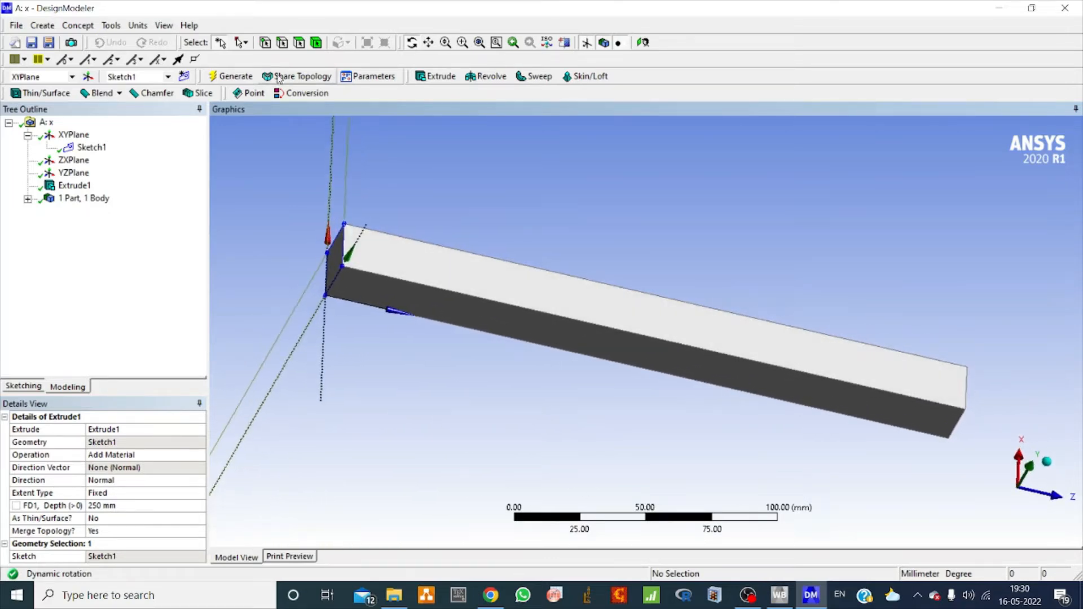
left_click(423, 270)
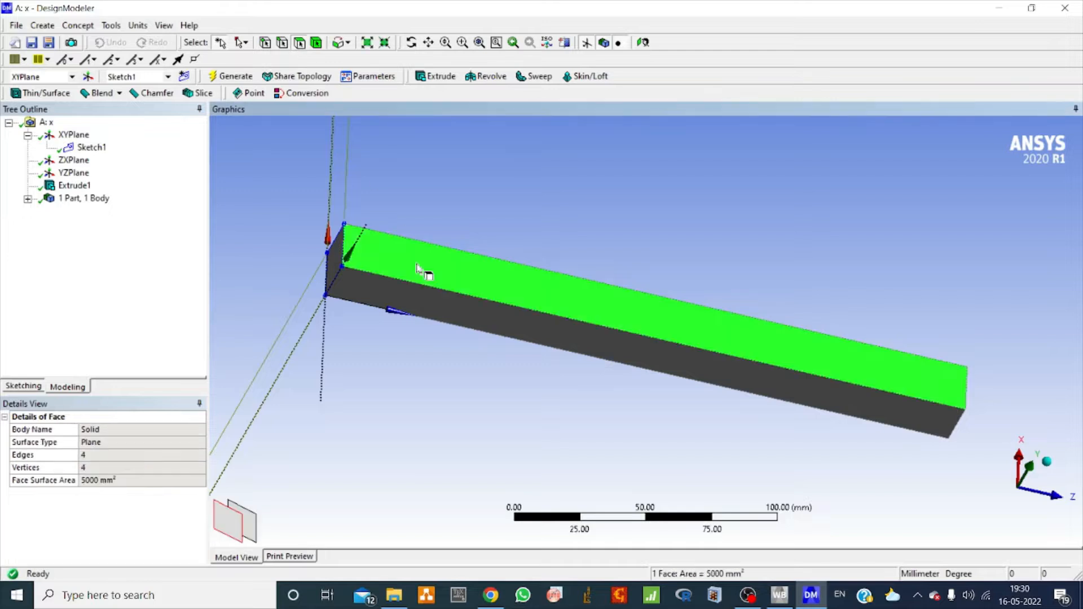
left_click(40, 27)
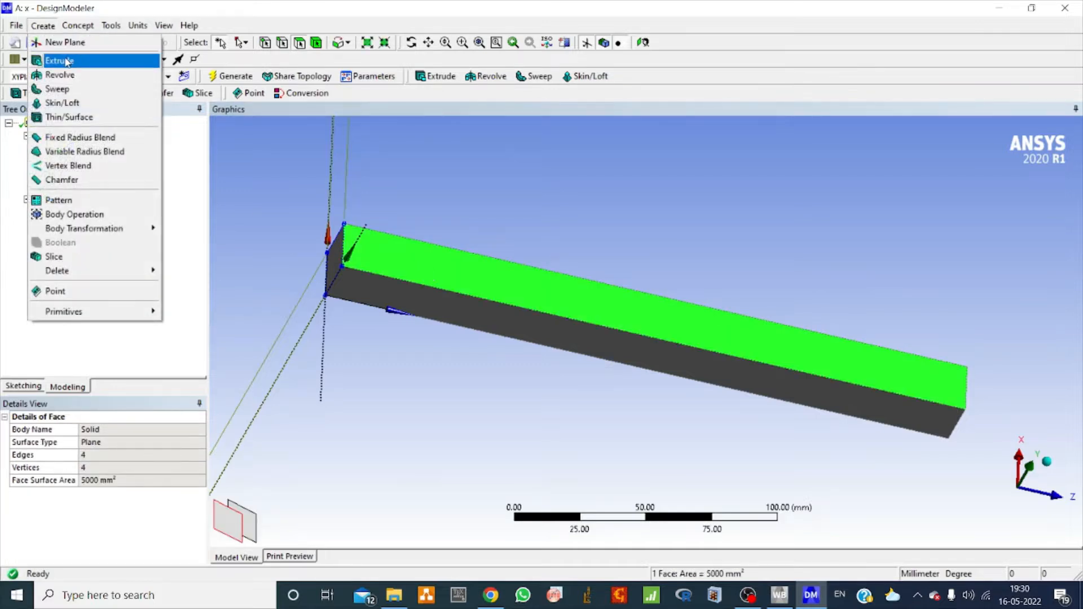
left_click(66, 43)
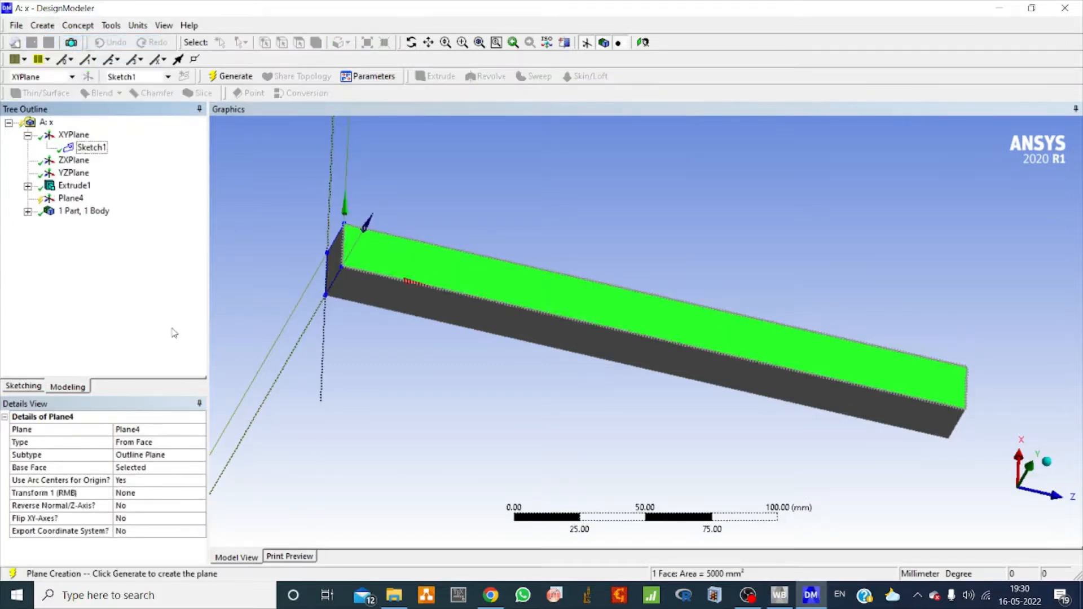
left_click(229, 78)
- Insert a sketch projection of the bar's long side face on Plane4 and generate it
right_click(74, 200)
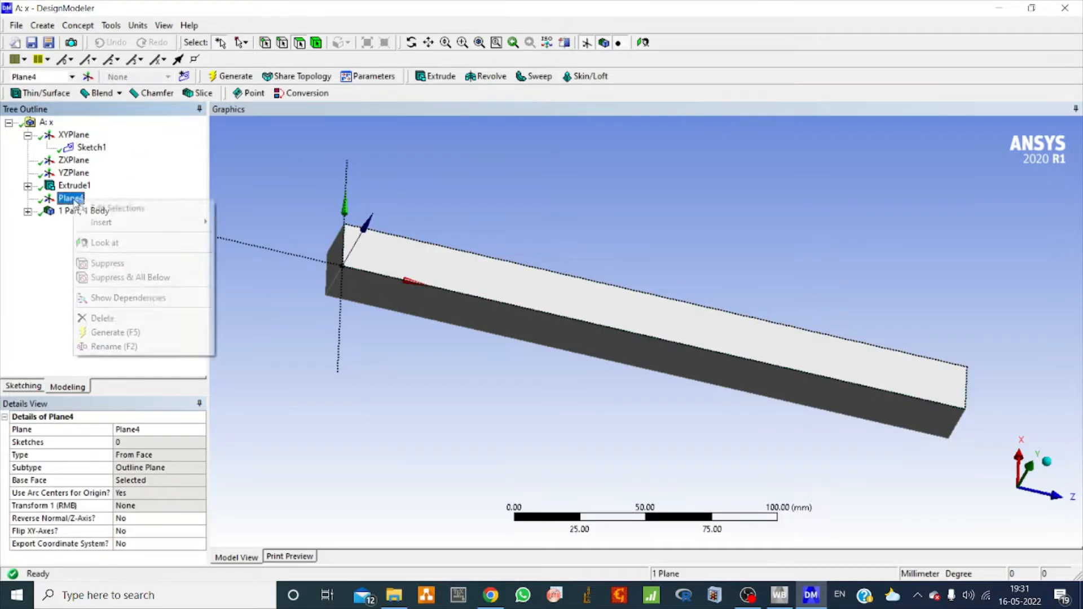
mouse_move(105, 222)
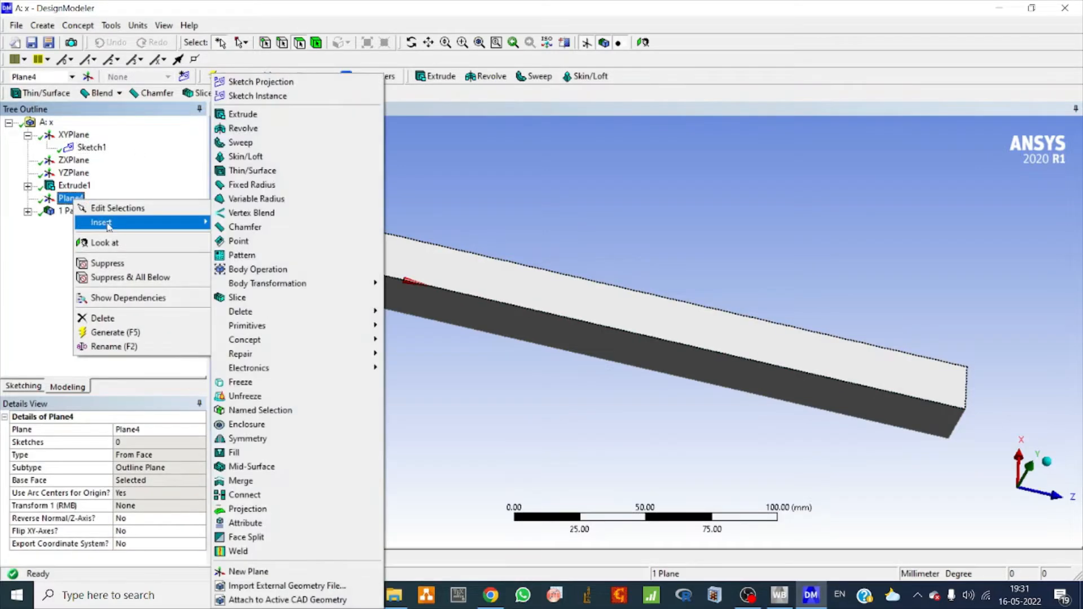
left_click(262, 83)
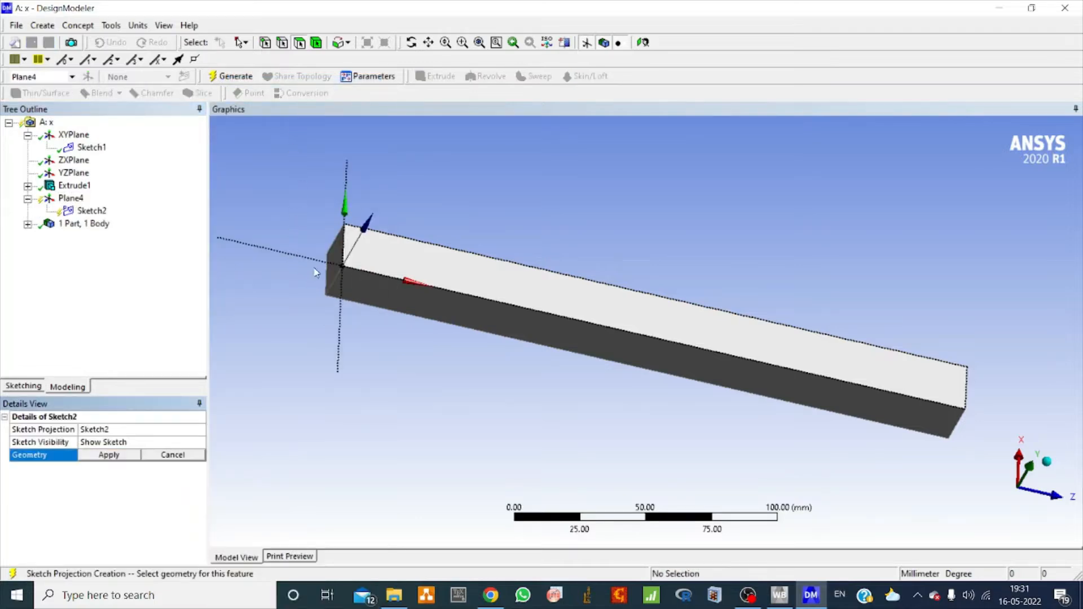
left_click(384, 272)
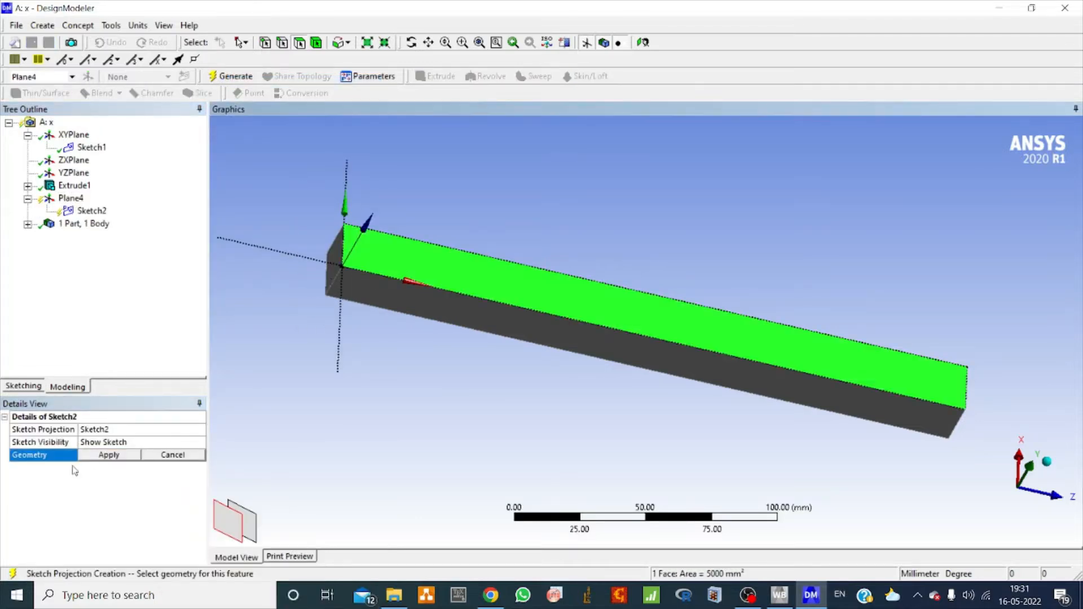
left_click(107, 454)
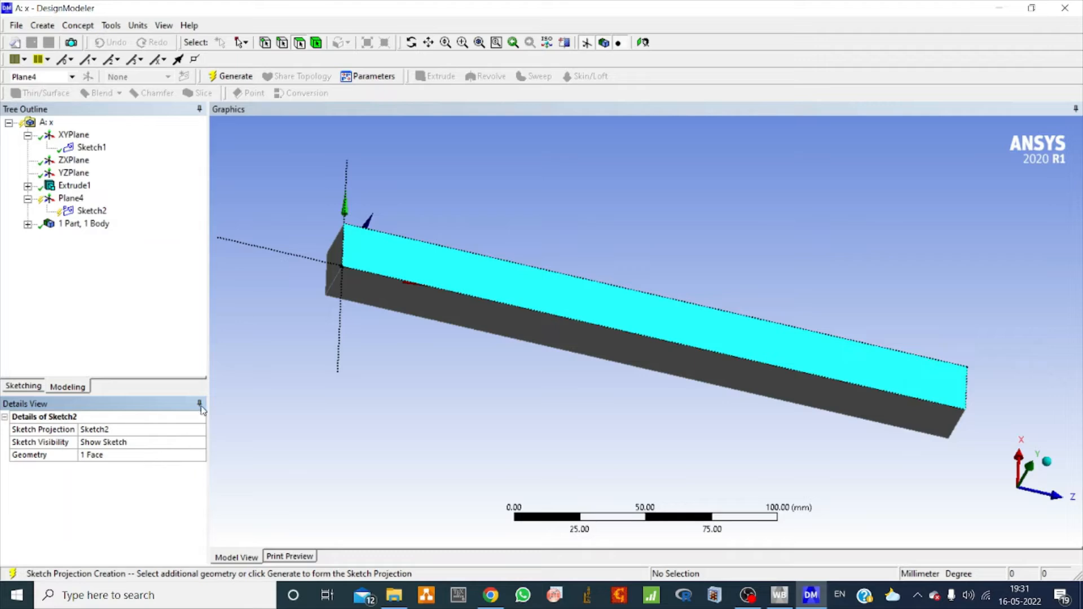
left_click(232, 76)
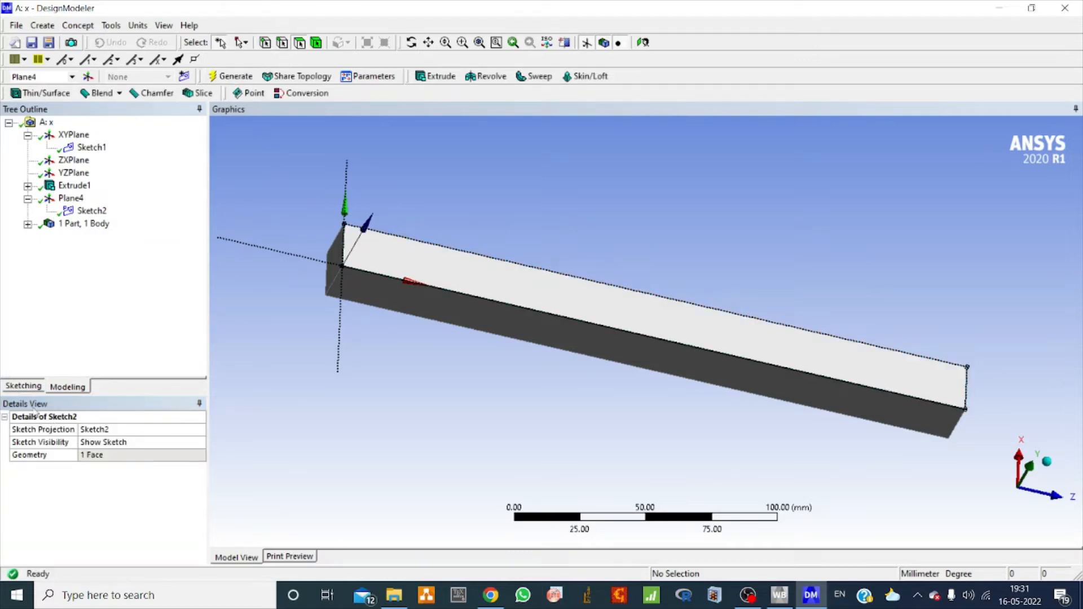
- Offset the projected far end edge (+Z end) into two lines across the face, about 69 mm inward and about 92 mm further
left_click(24, 388)
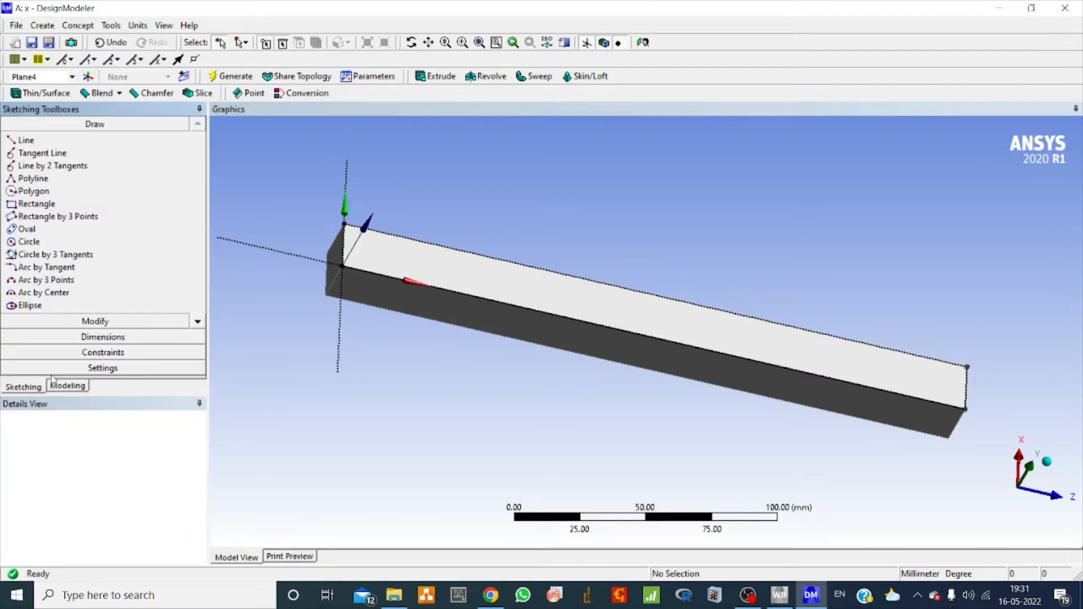
left_click(96, 317)
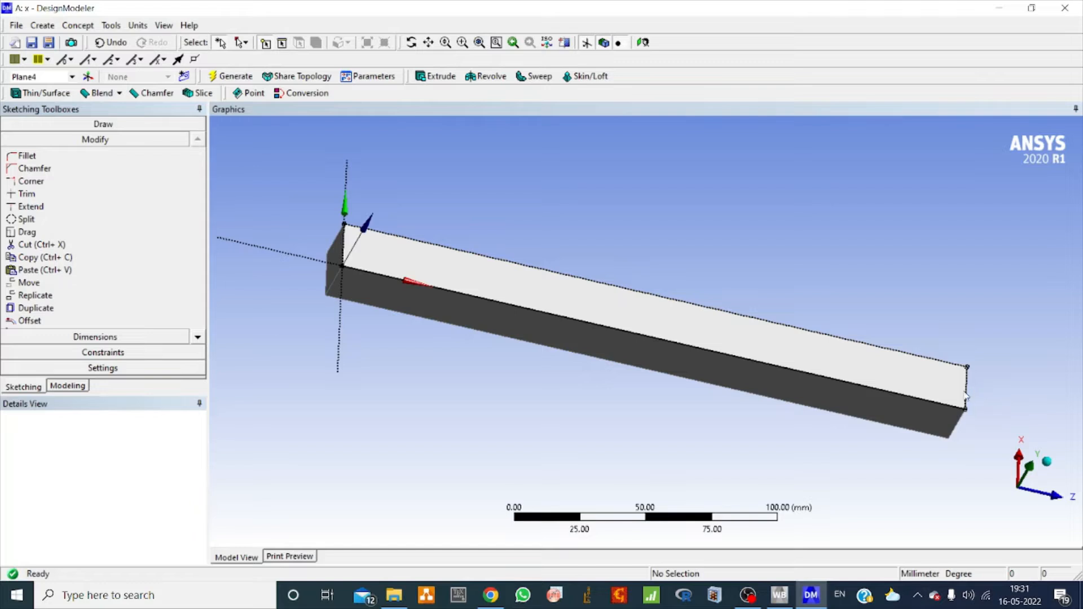
left_click(282, 44)
left_click(966, 389)
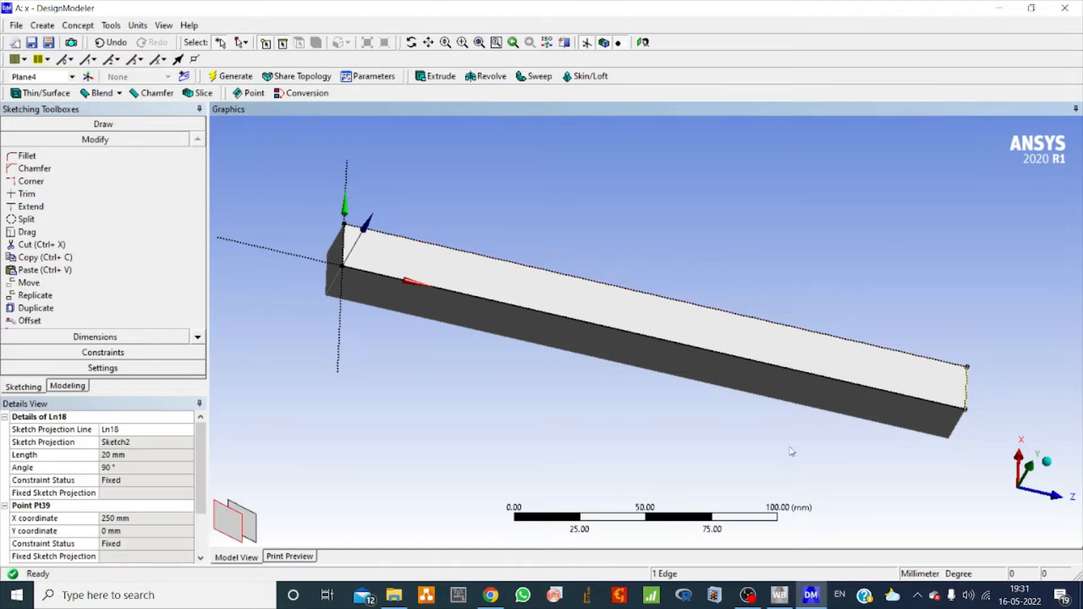
left_click(72, 321)
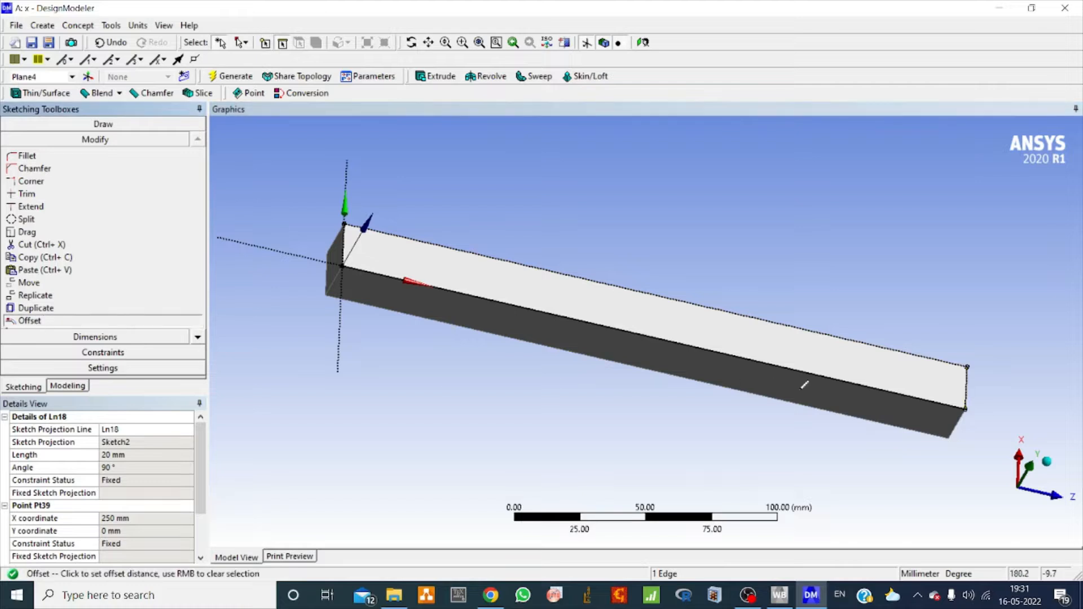
left_click(793, 358)
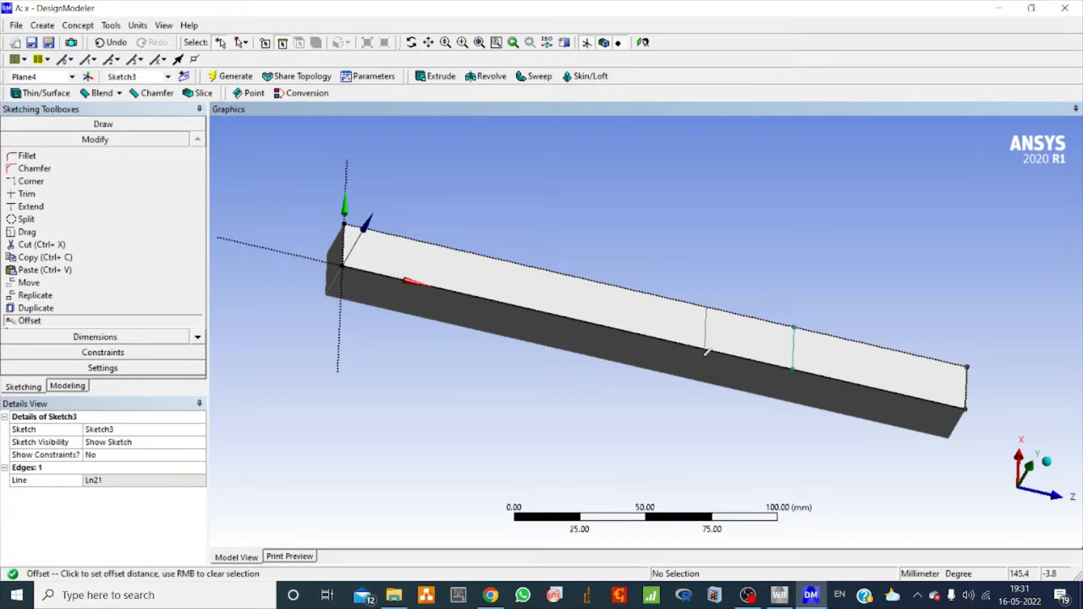
left_click(568, 315)
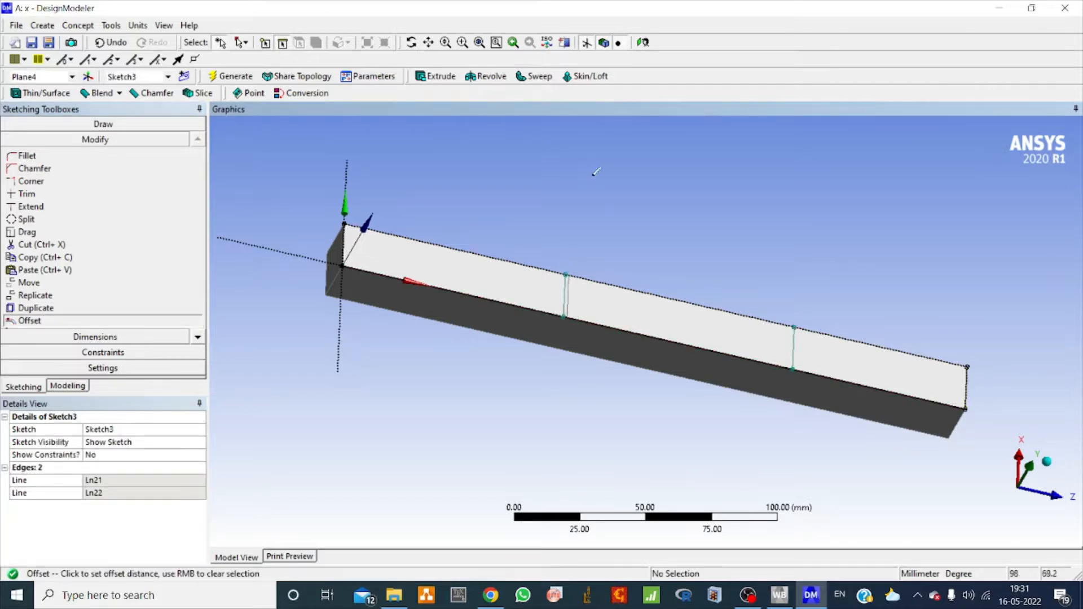
key("Escape")
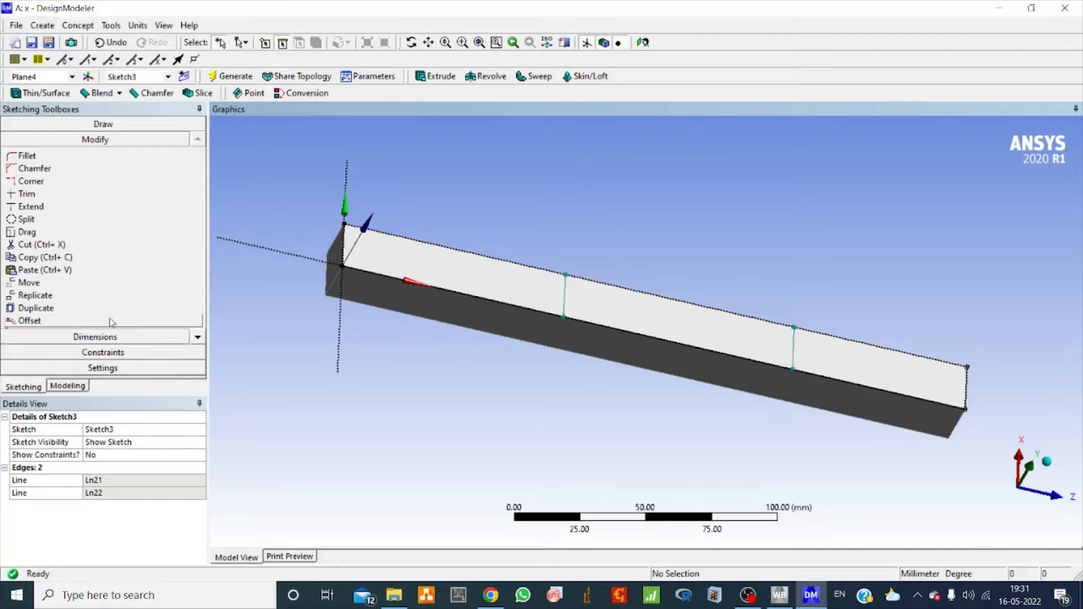
- Add horizontal dimensions from the bar's far end edge to the nearer offset line and between the two offset lines
left_click(105, 339)
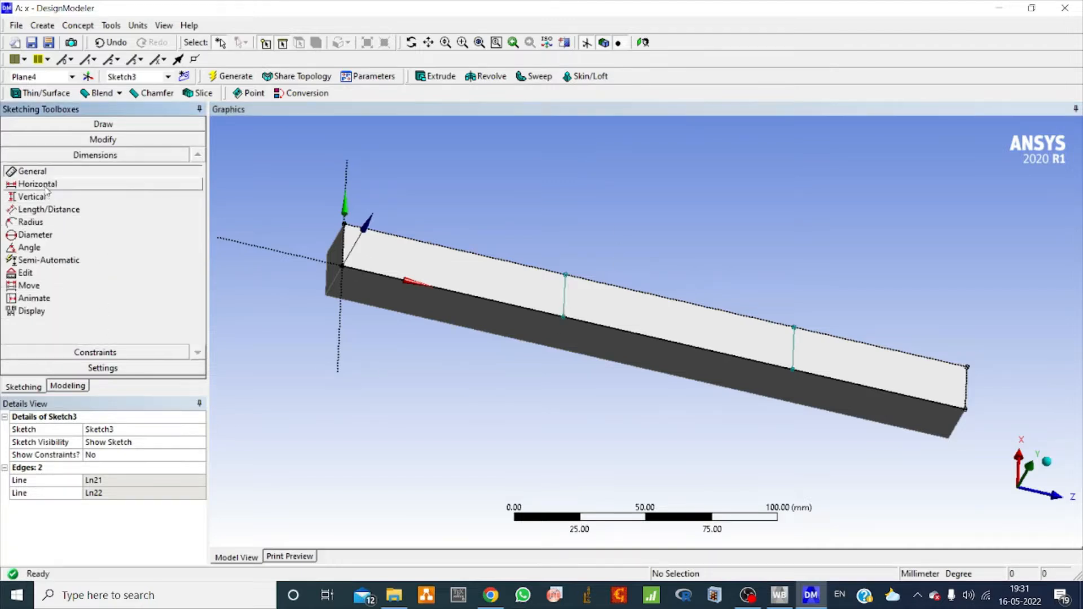
left_click(39, 184)
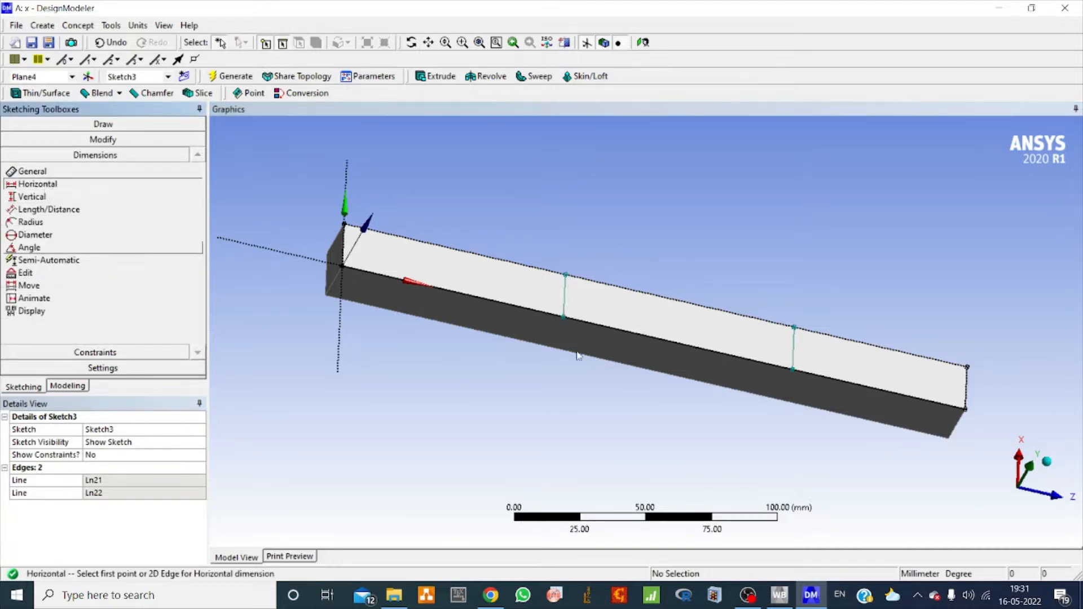
left_click(969, 397)
left_click(795, 352)
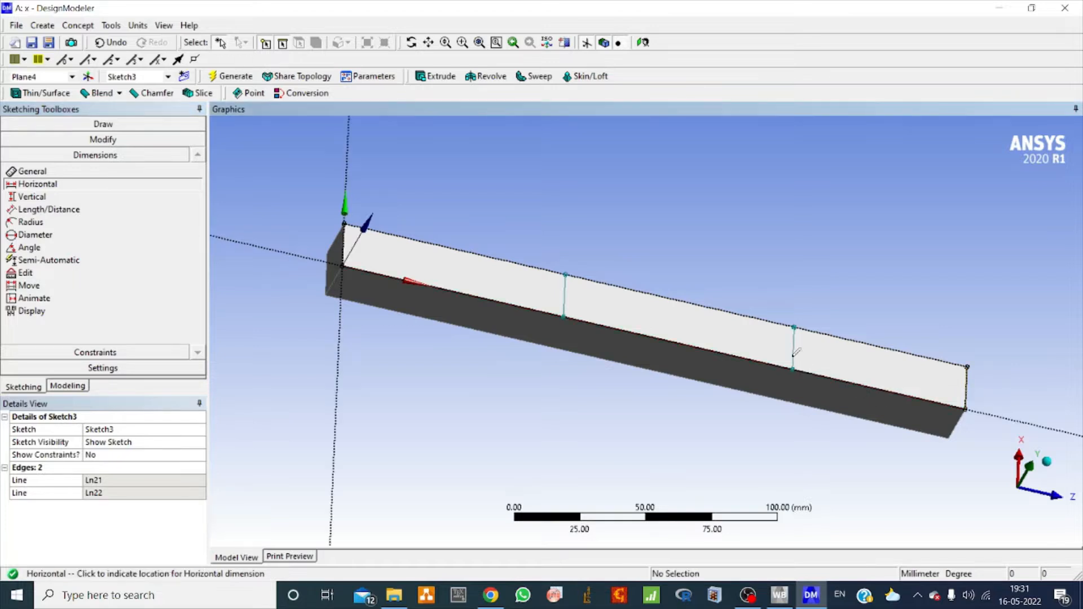
left_click(795, 280)
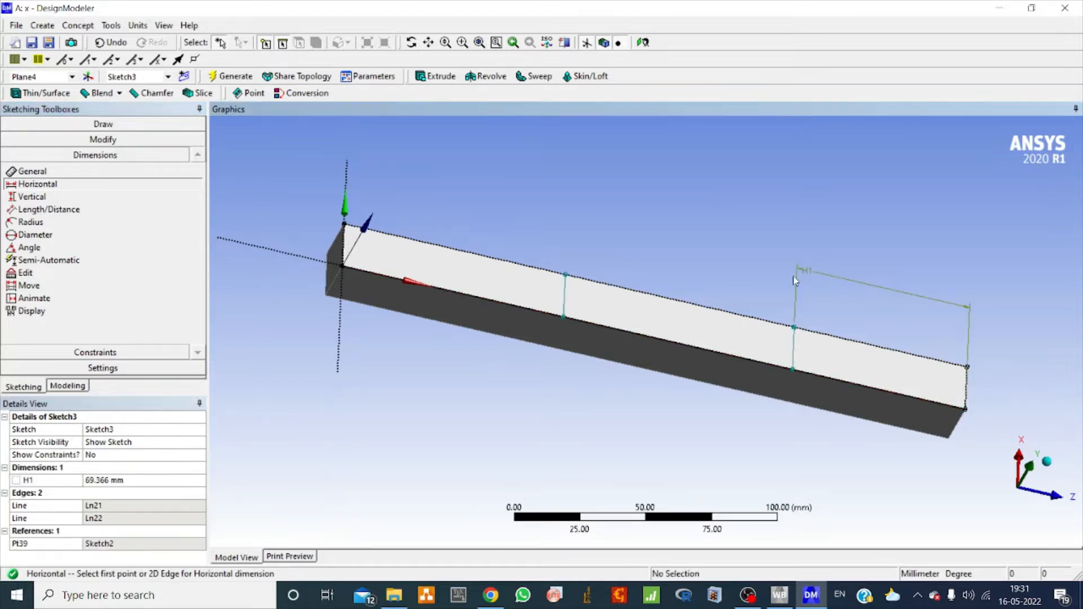
left_click(564, 299)
left_click(793, 344)
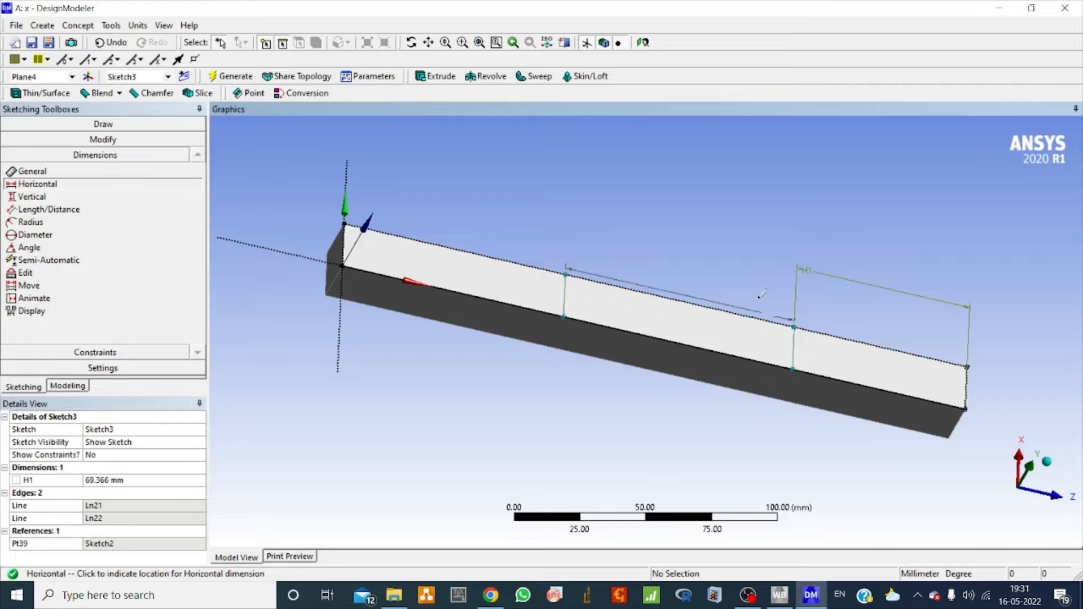
left_click(735, 255)
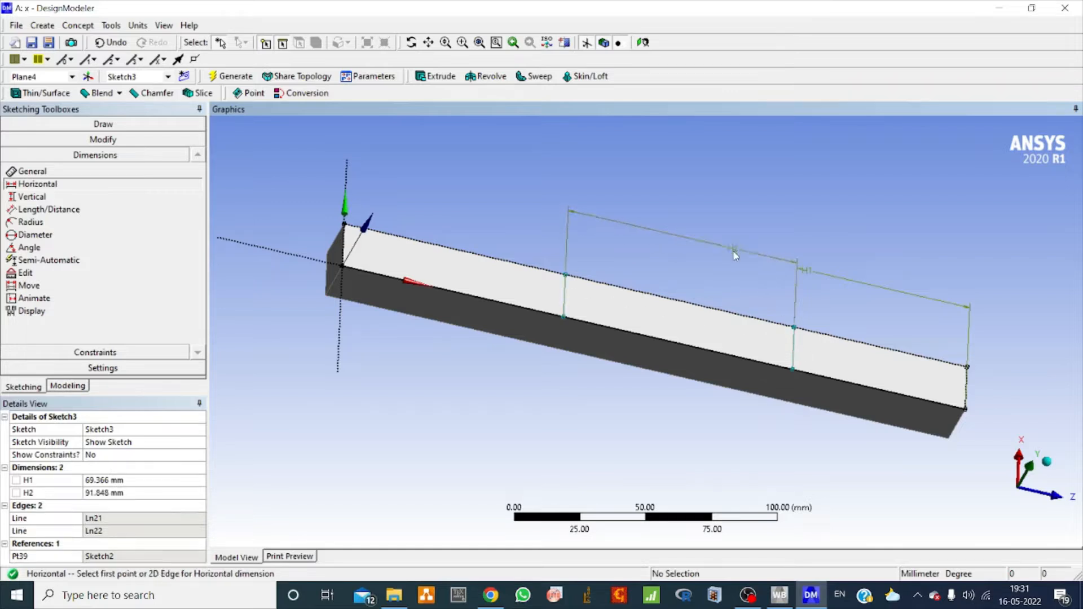
- Set the end-edge-to-line distance to 80 mm and the spacing between the two lines to 95 mm, and regenerate the model
left_click(102, 481)
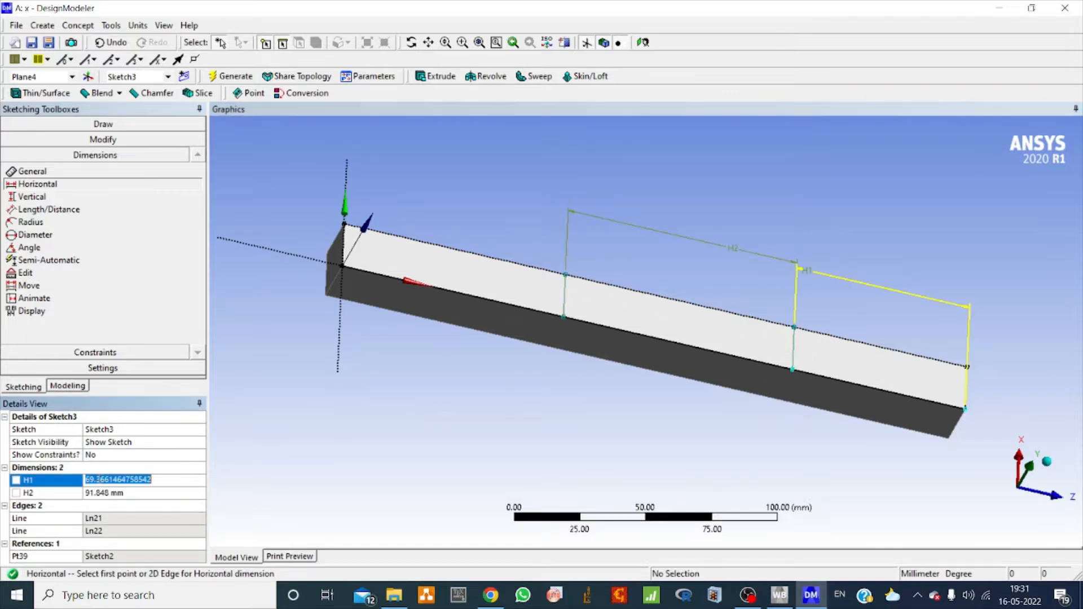
type("8")
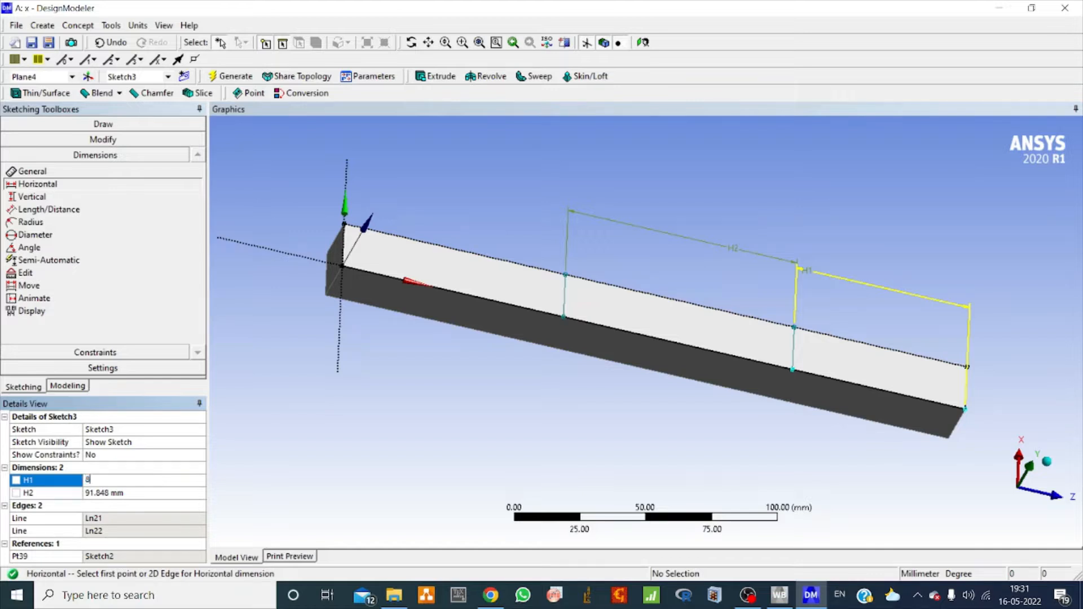
type("0")
key("Return")
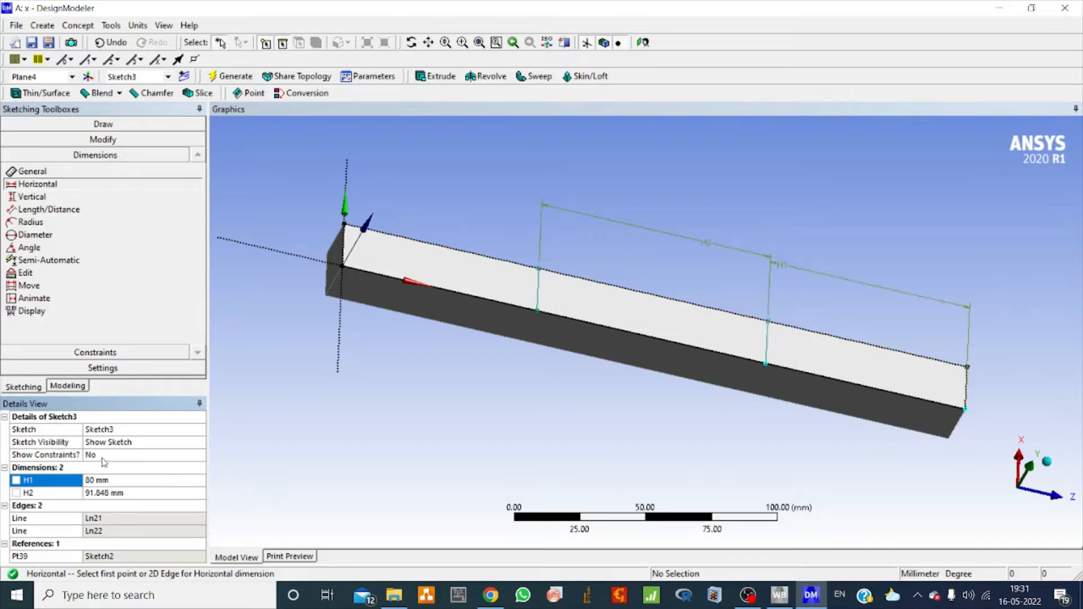
left_click(101, 493)
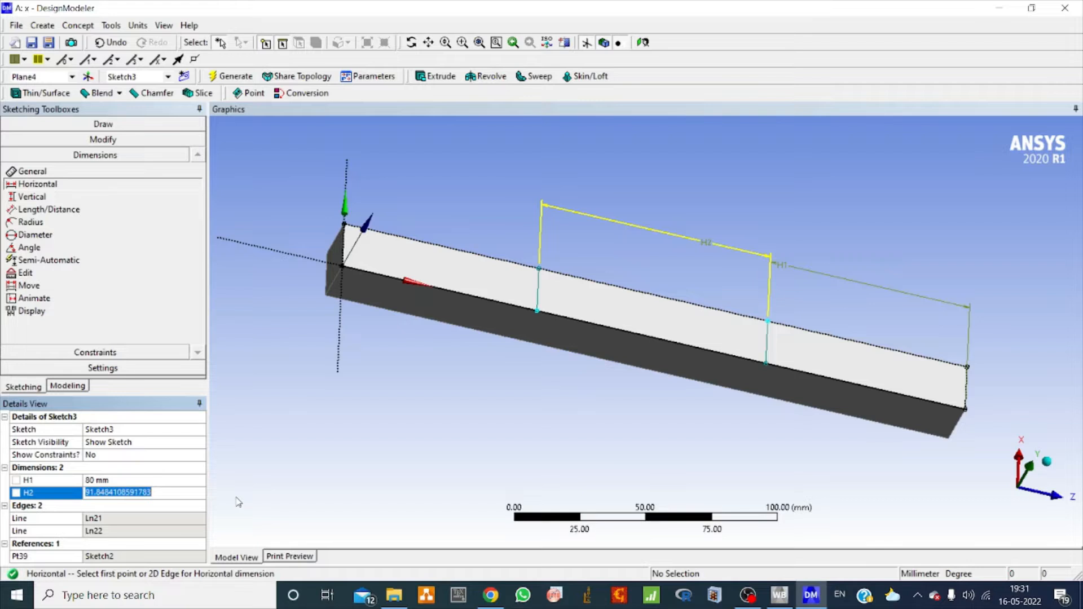
type("9")
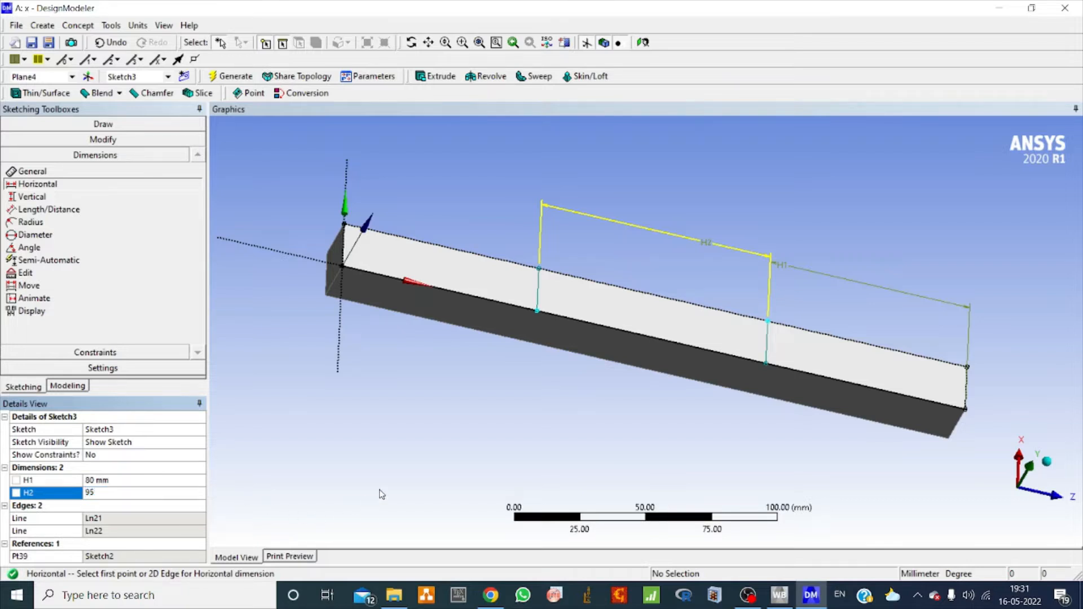
type("5")
key("Return")
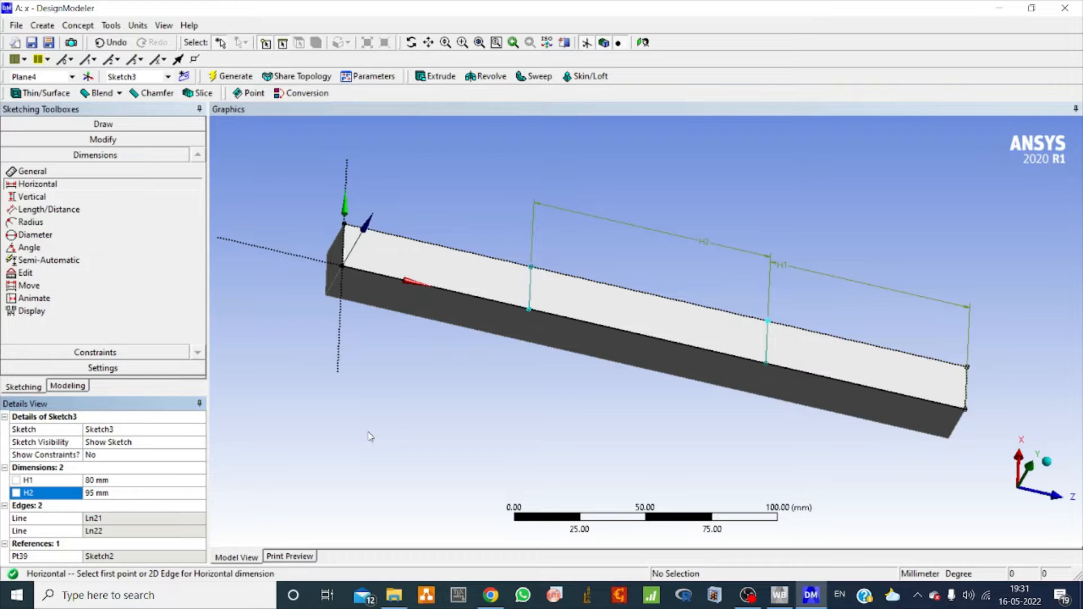
left_click(233, 77)
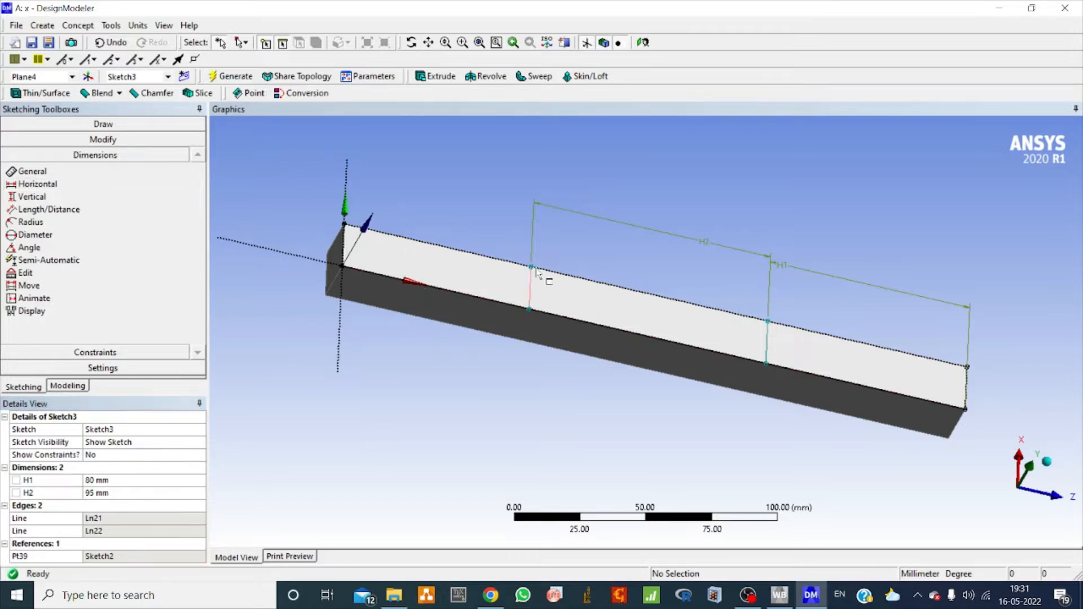
- Create and generate a Face Split by points and edges on the long side face, using the two offset lines as tool geometry
left_click(111, 26)
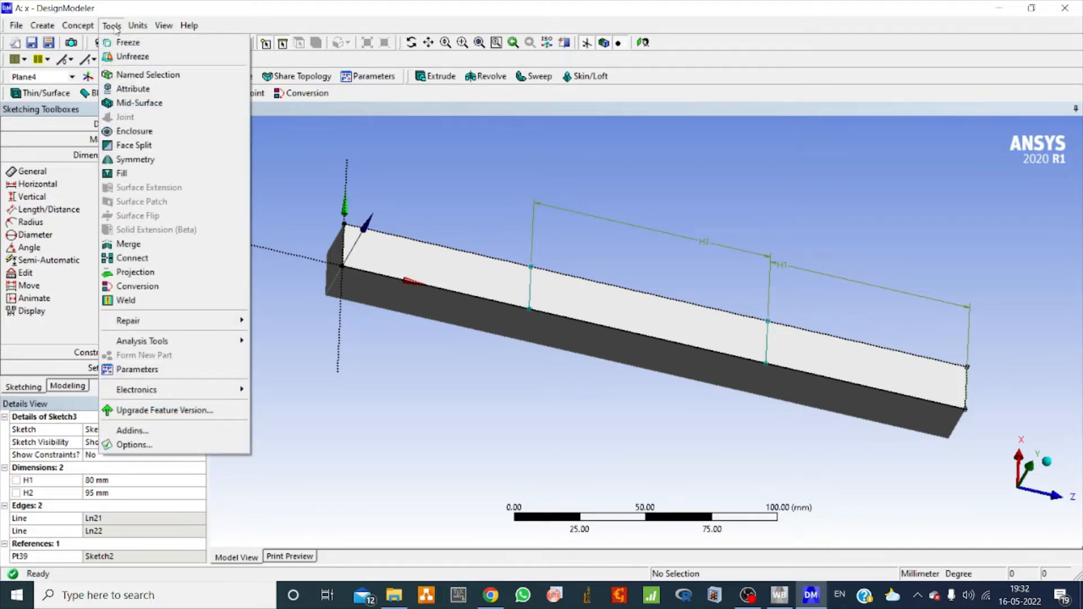
left_click(143, 147)
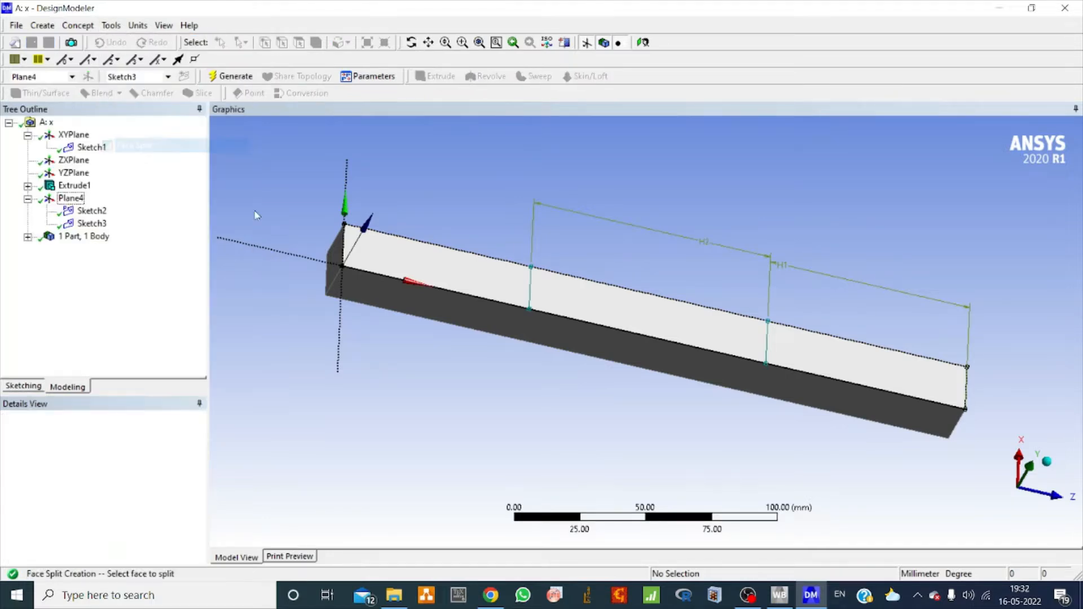
left_click(442, 276)
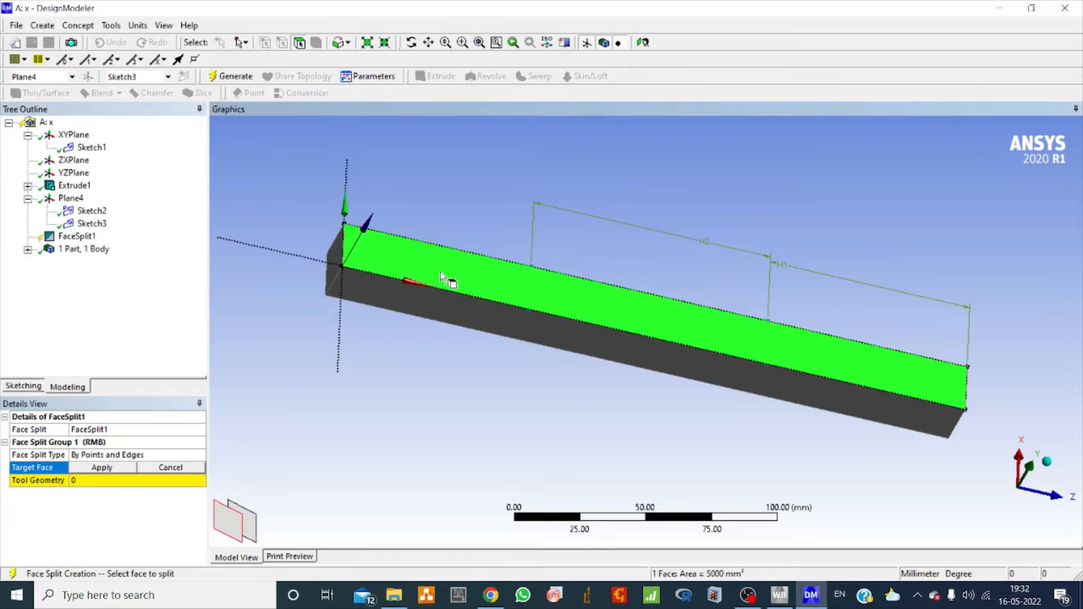
left_click(100, 468)
left_click(89, 481)
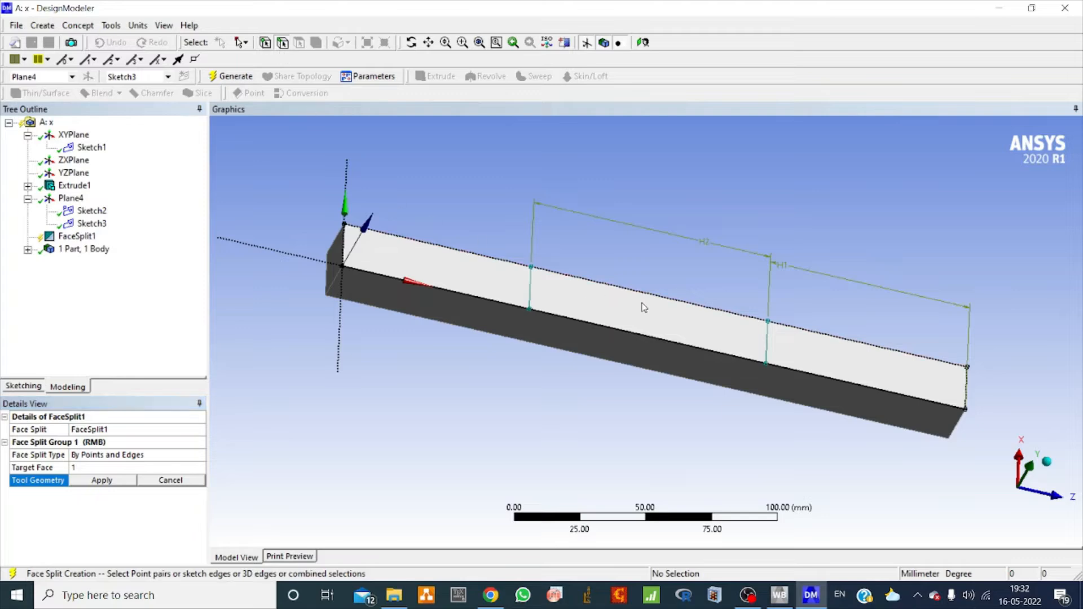
left_click(770, 354)
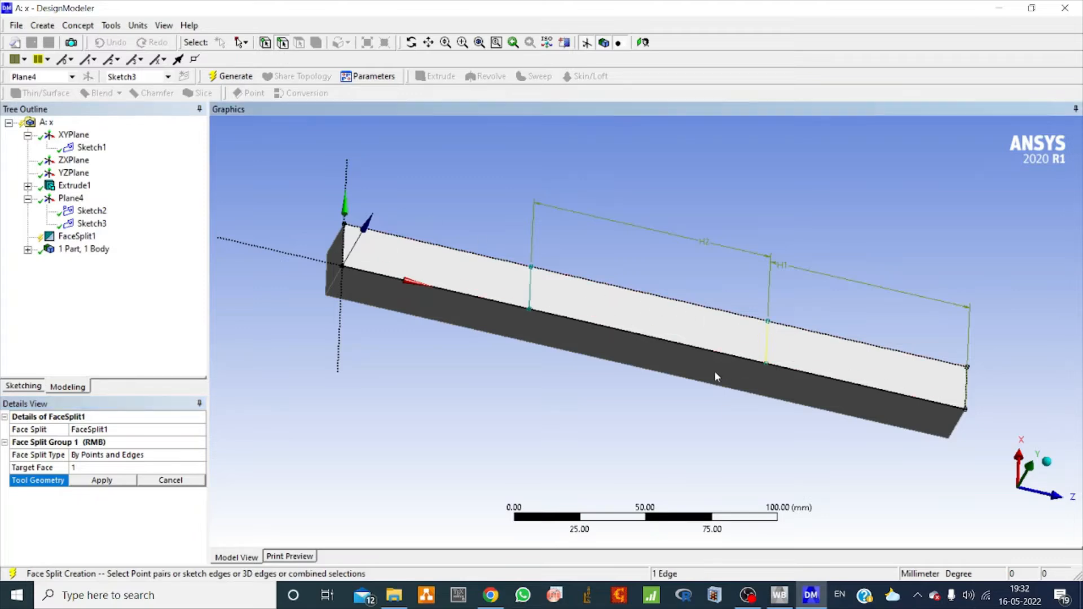
left_click(534, 316, "ctrl")
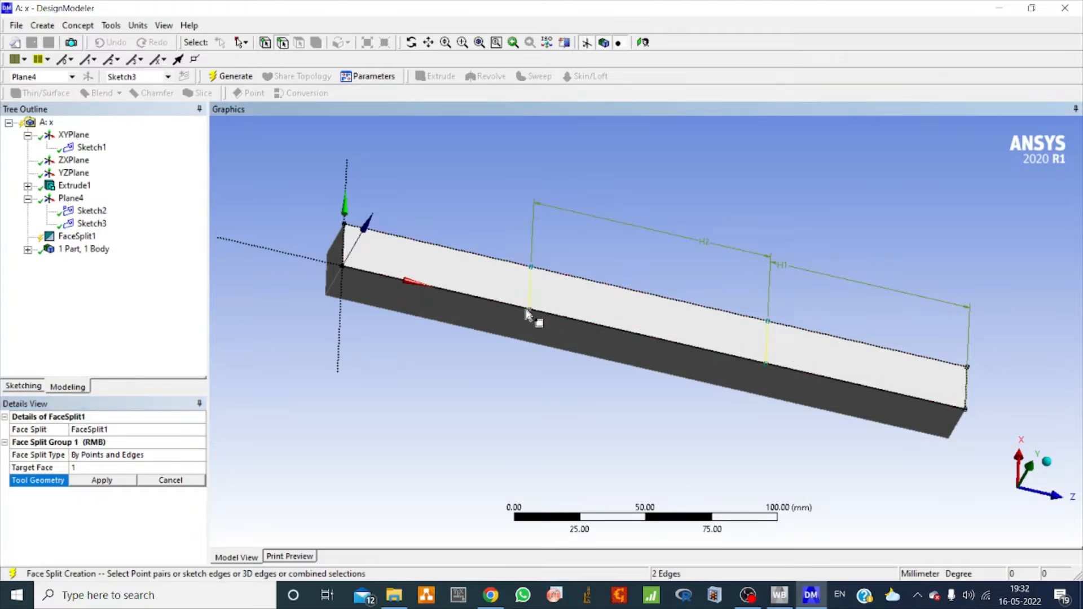
left_click(89, 481)
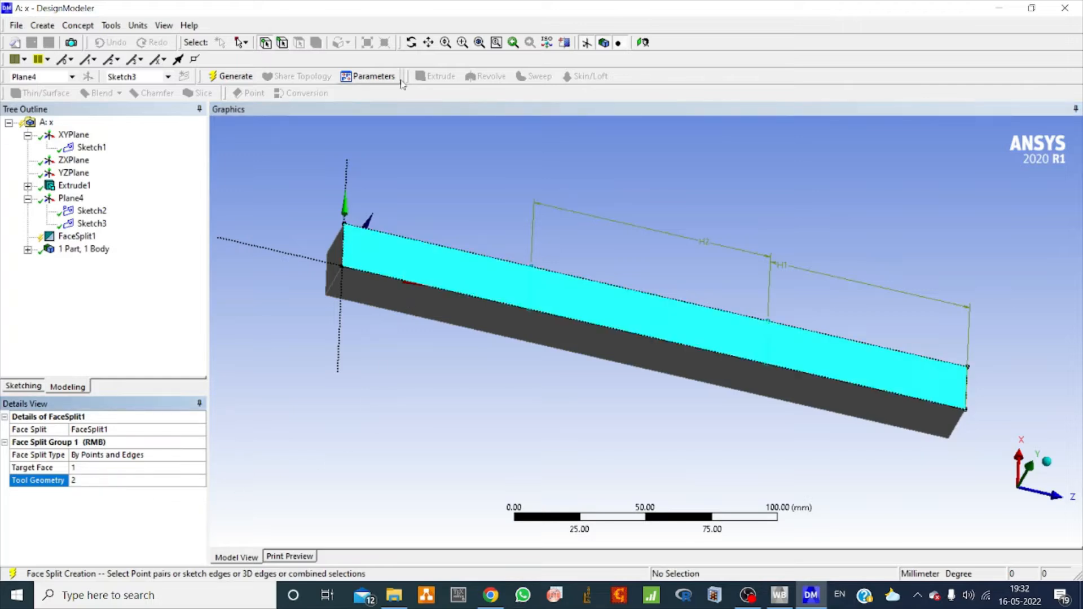
left_click(412, 42)
left_click_drag(406, 288, 401, 338)
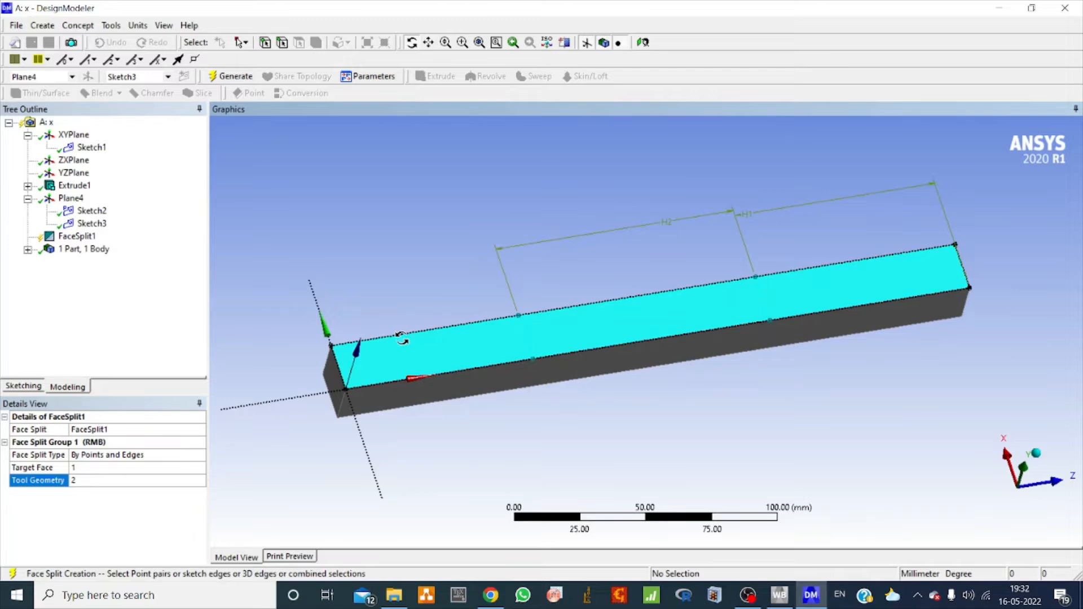
left_click(234, 77)
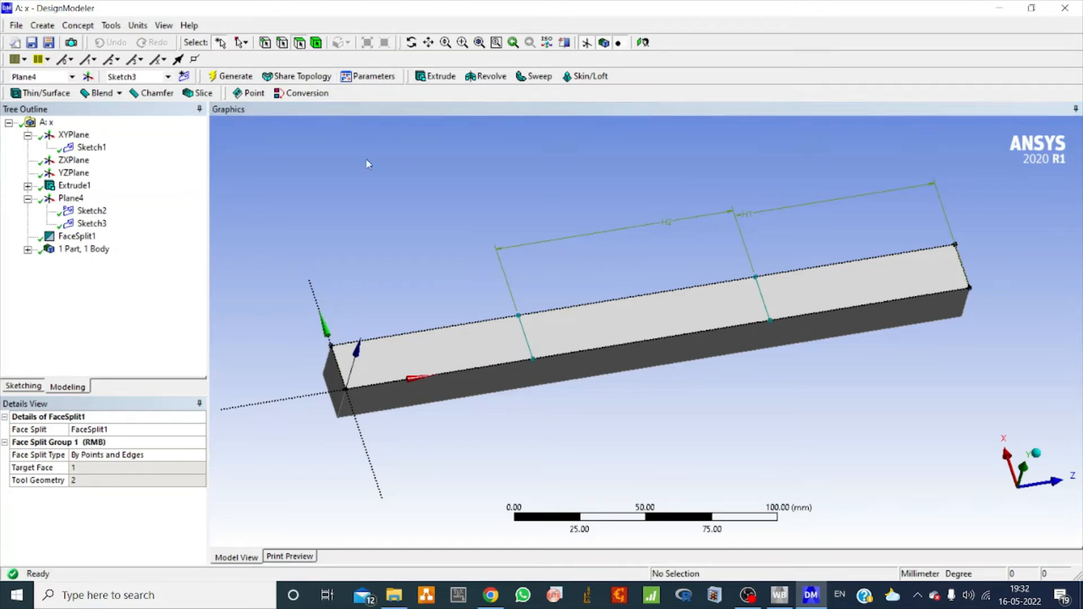
- Check the split side face by selecting its separate segments one by one and comparing their surface areas
left_click(484, 355)
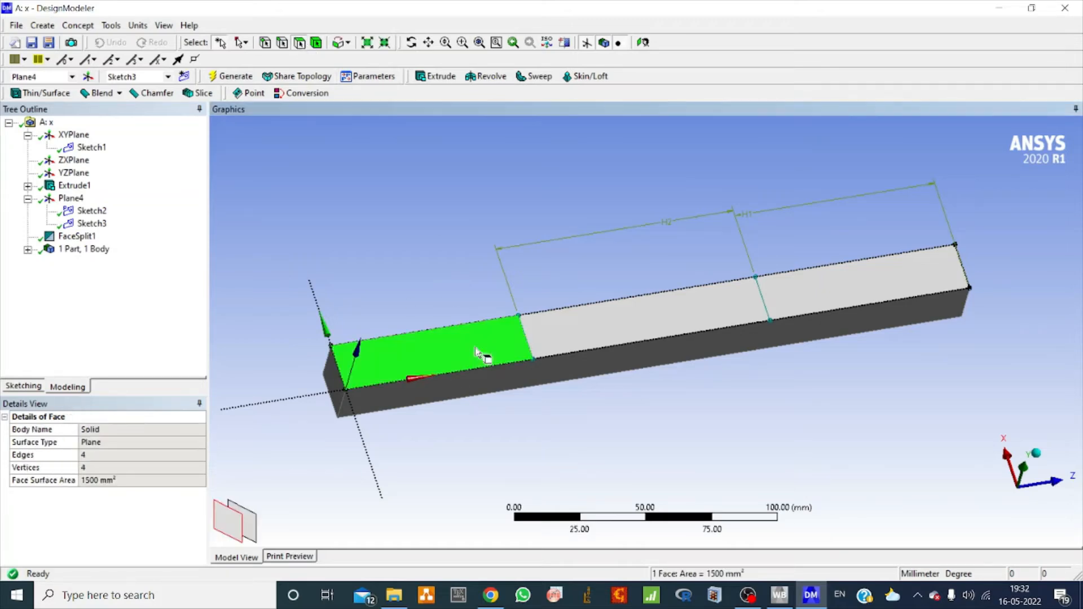
left_click(625, 329)
left_click(821, 300)
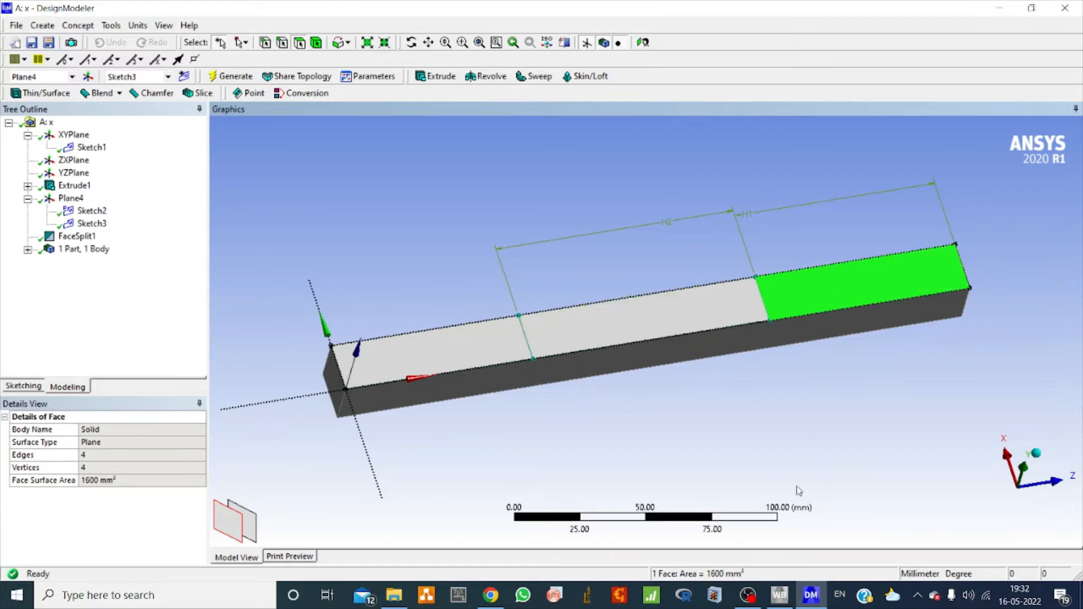
left_click(734, 418)
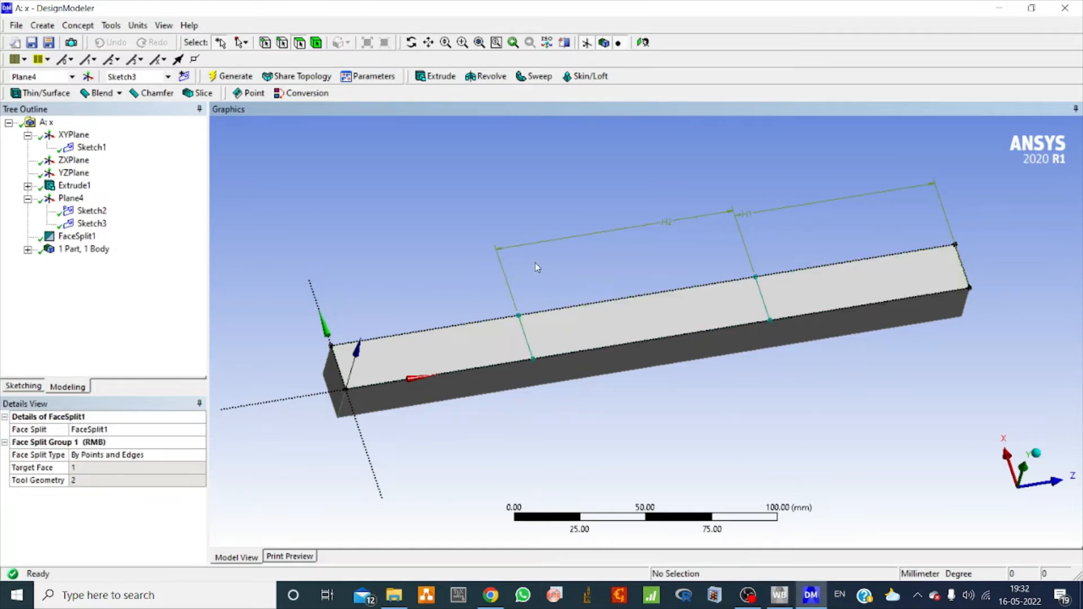
scroll(536, 268, "down", 3)
scroll(536, 267, "up", 2)
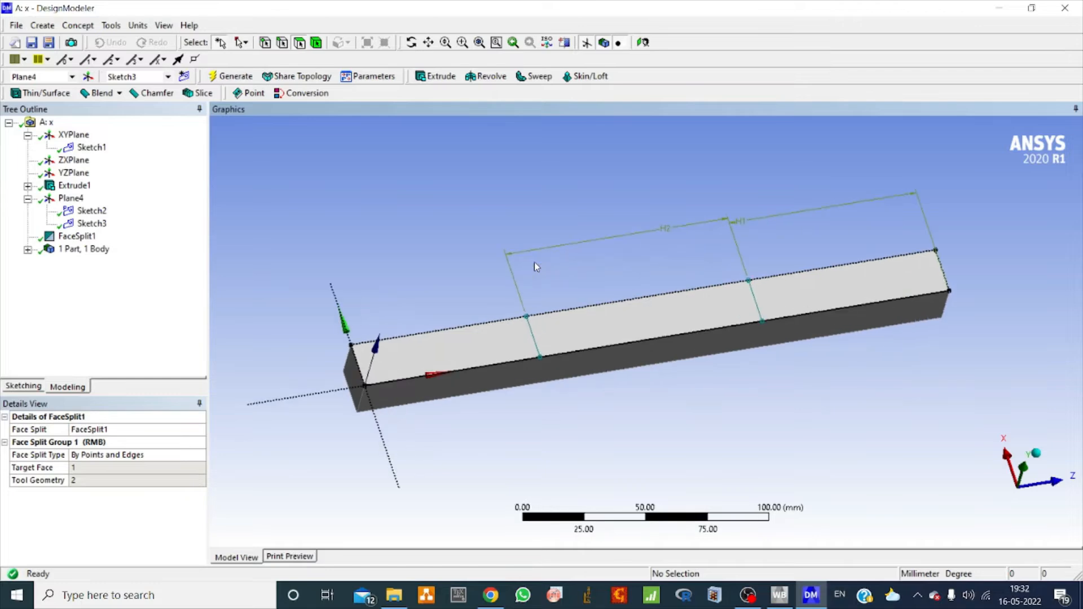
- Open the Static Structural system's model from Workbench in Mechanical and display the solid body's material assignment
left_click(779, 595)
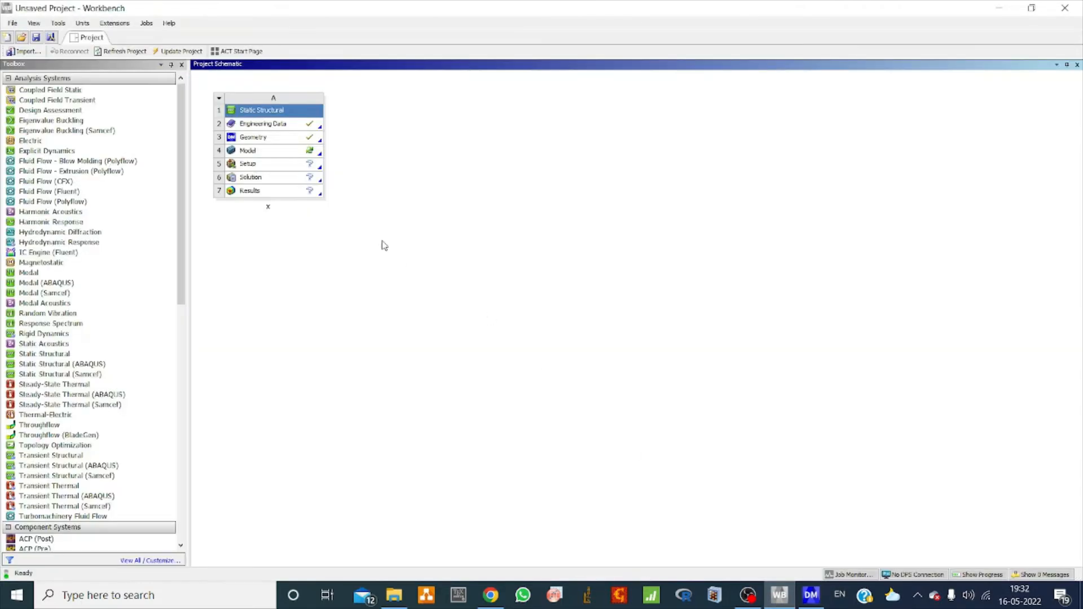
right_click(303, 152)
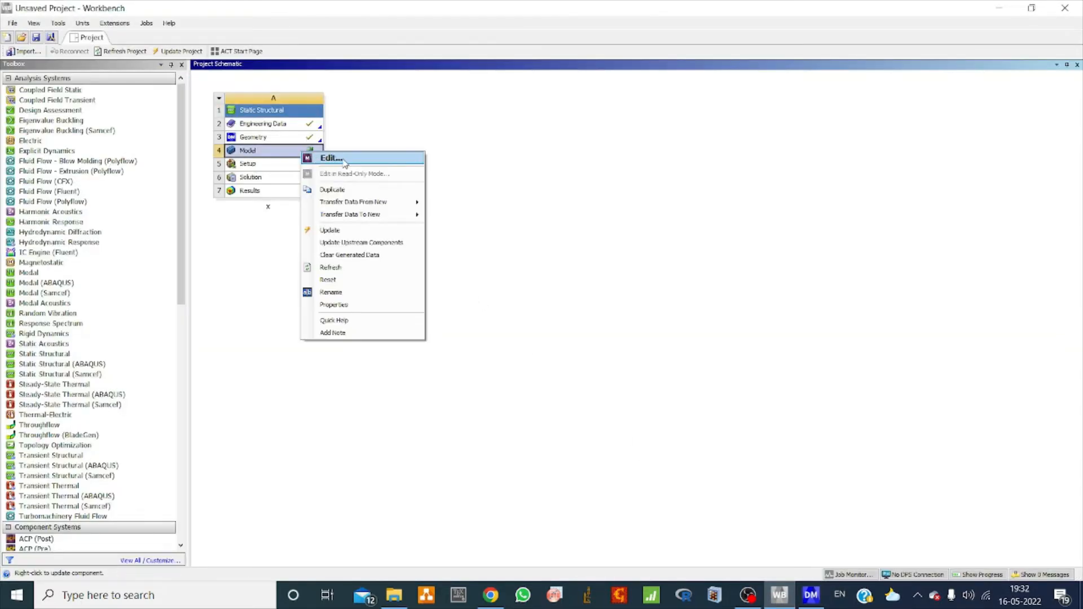
left_click(331, 158)
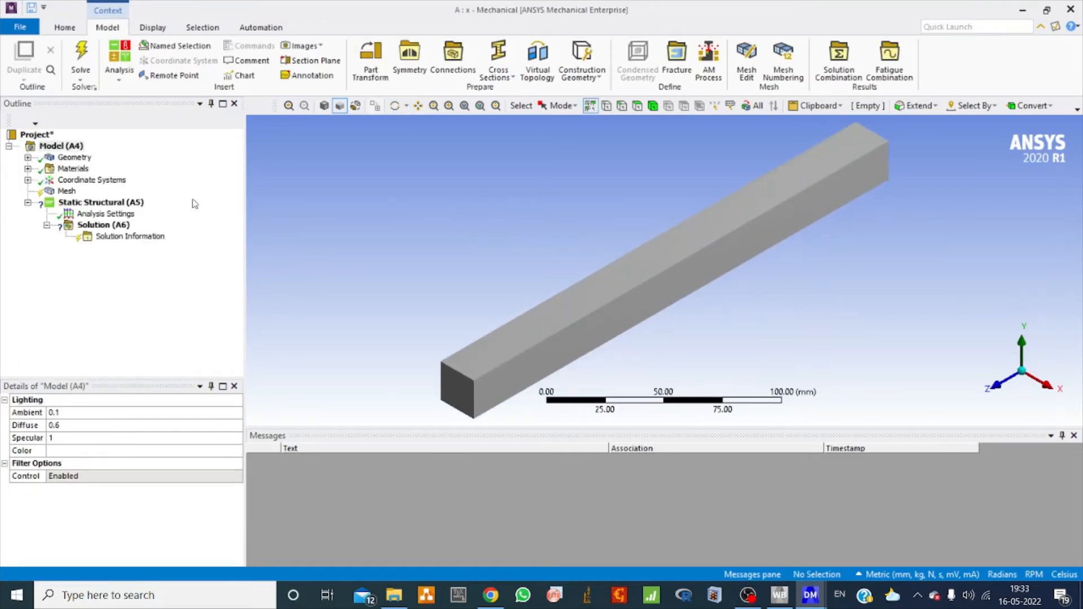
left_click(28, 158)
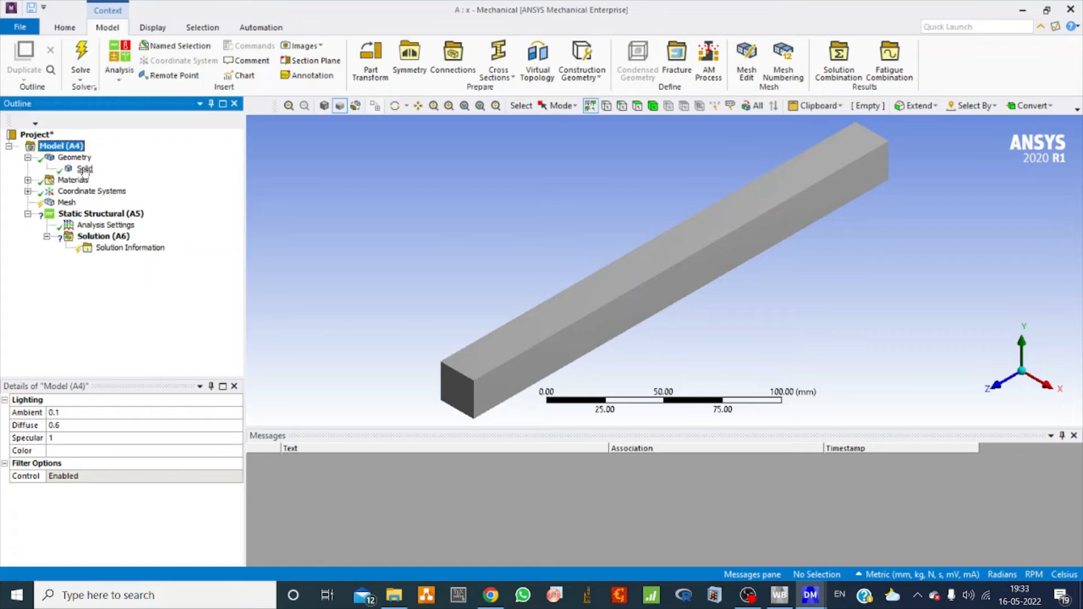
left_click(84, 169)
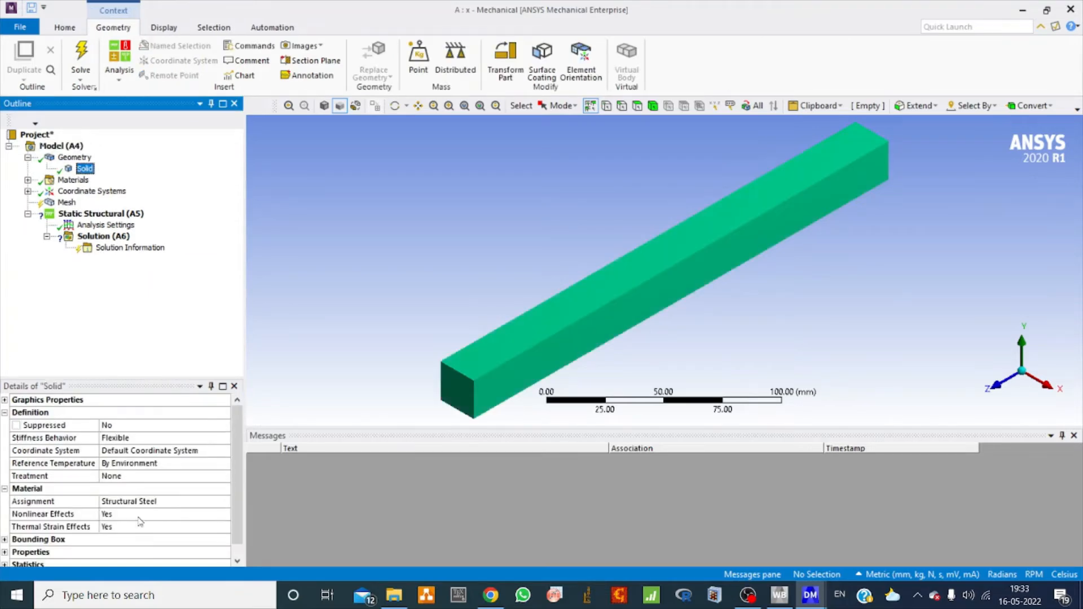
- Generate the bar's mesh with the default mesh settings
left_click(66, 203)
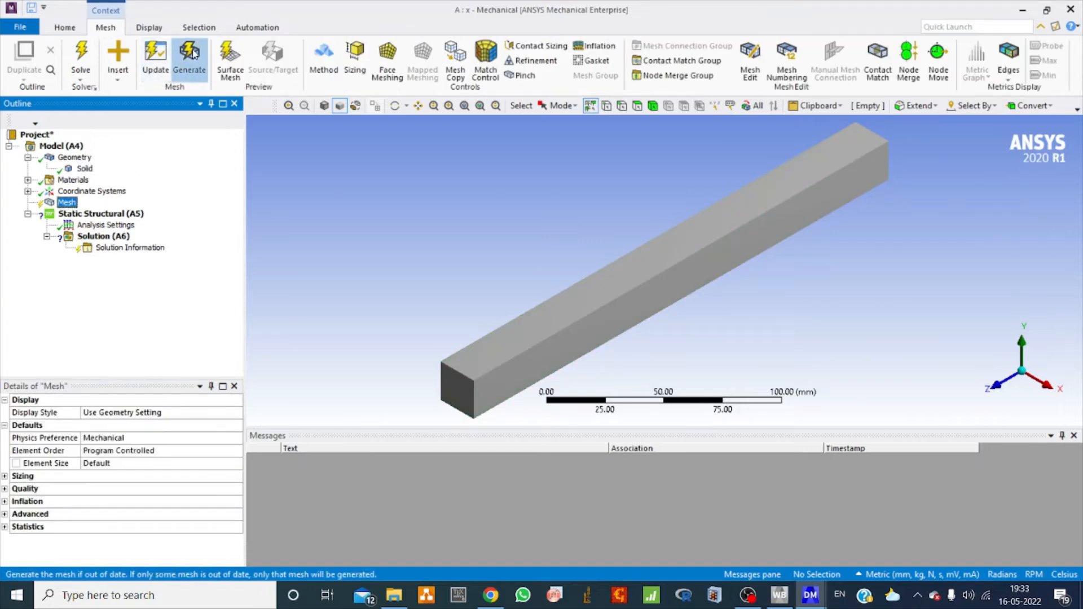
left_click(190, 52)
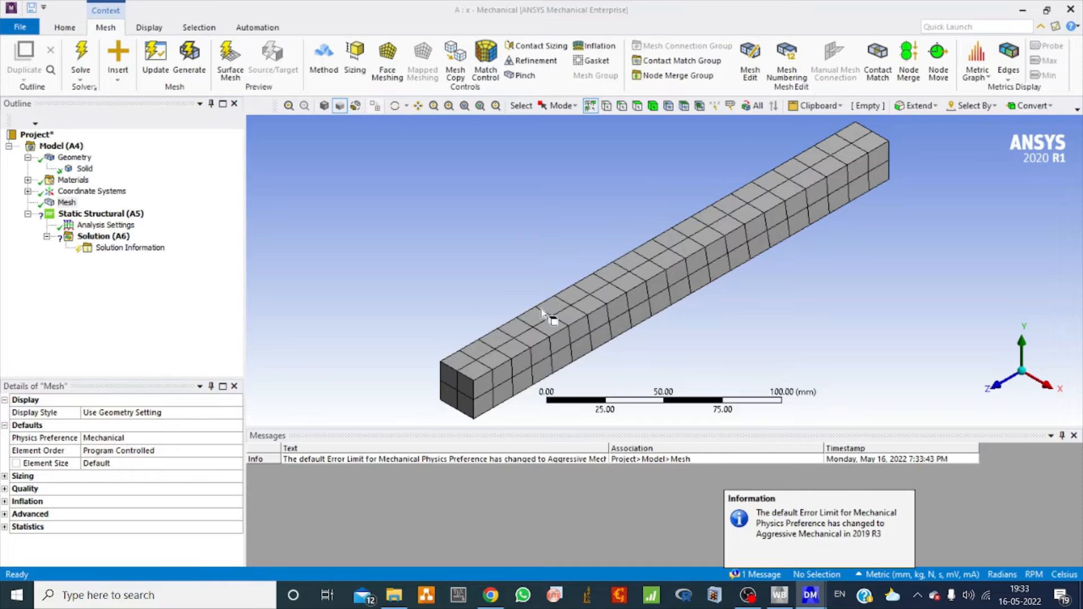
scroll(541, 309, "down", 3)
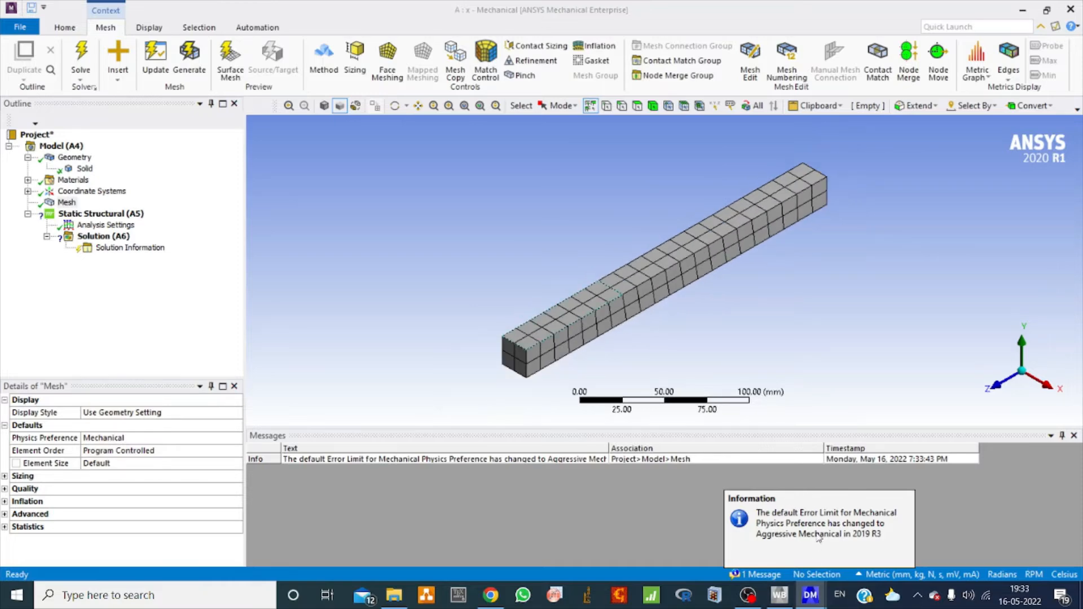
- Set the mesh sizing's Span Angle Center to Medium and regenerate the mesh
left_click(5, 477)
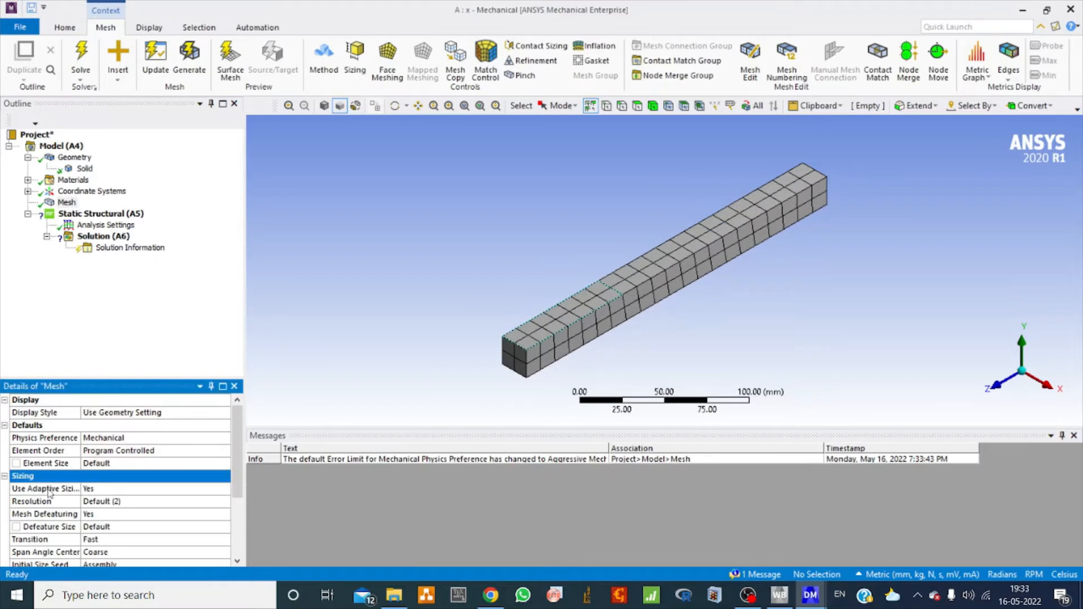
scroll(198, 525, "down", 1)
left_click(211, 515)
left_click(225, 513)
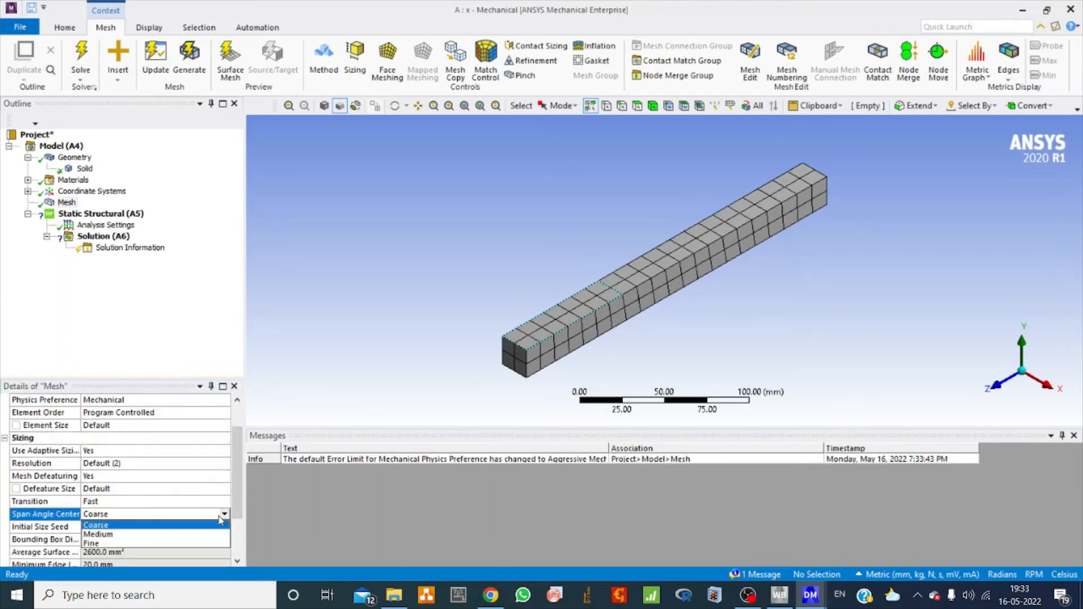
left_click(136, 535)
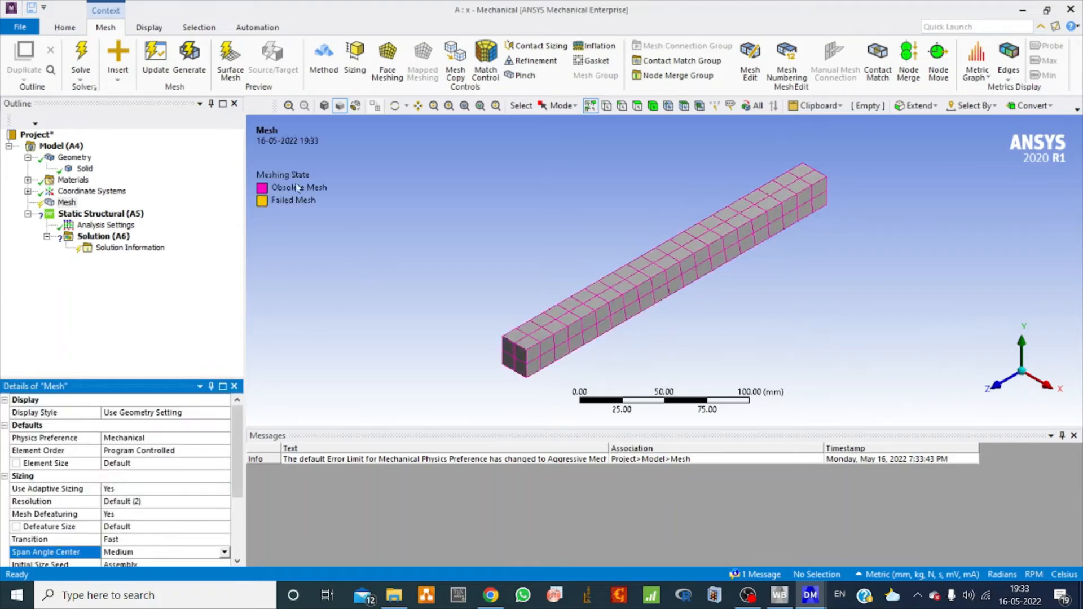
left_click(189, 56)
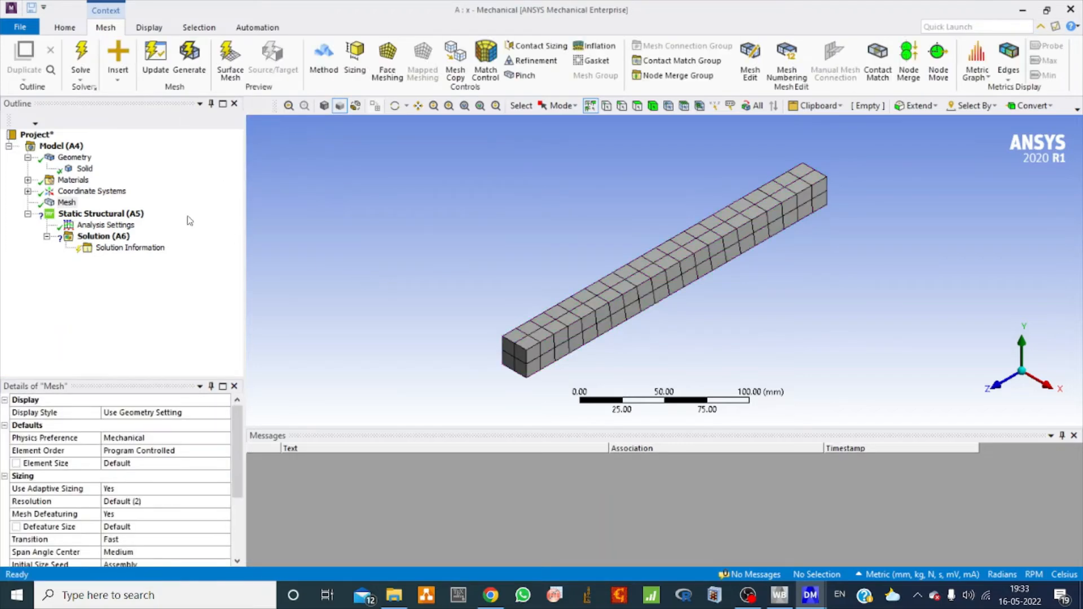
- Add a Fixed Support to the Static Structural analysis on the bar's square end face at the +Z end
right_click(102, 218)
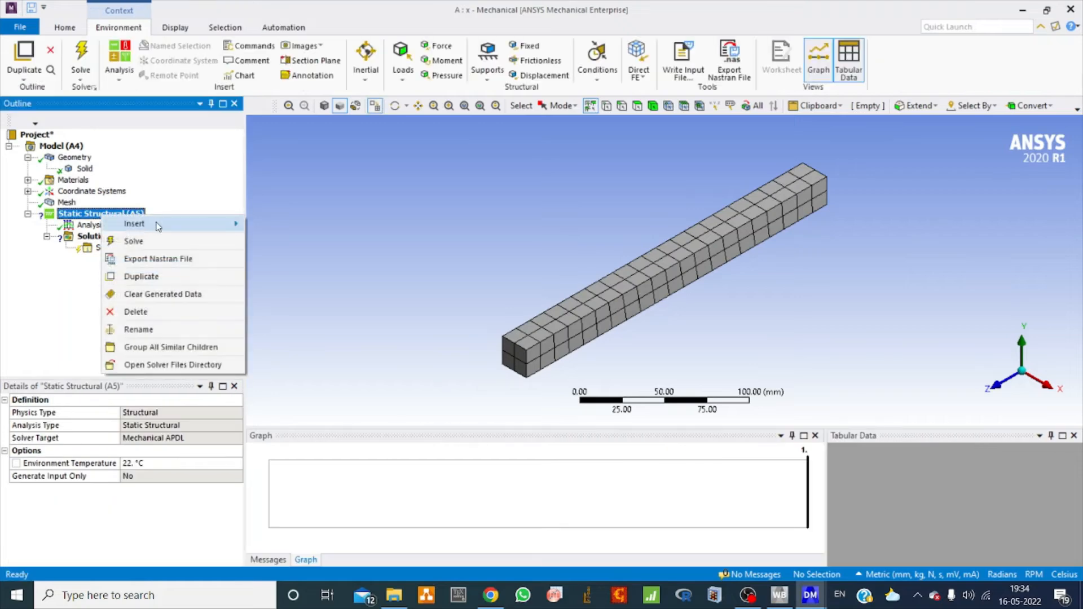
mouse_move(203, 229)
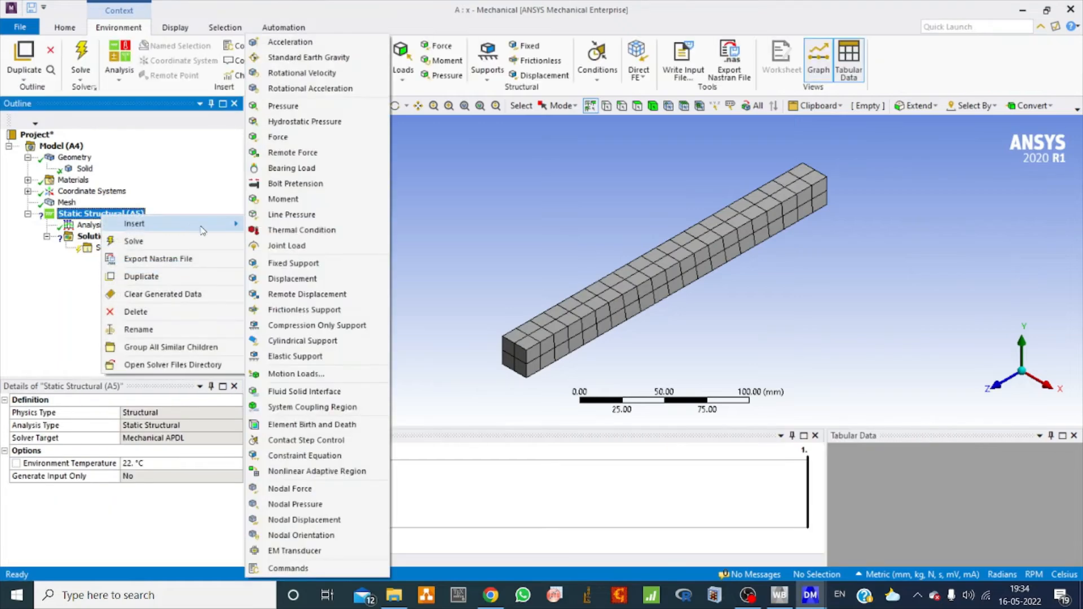
left_click(293, 263)
left_click(511, 352)
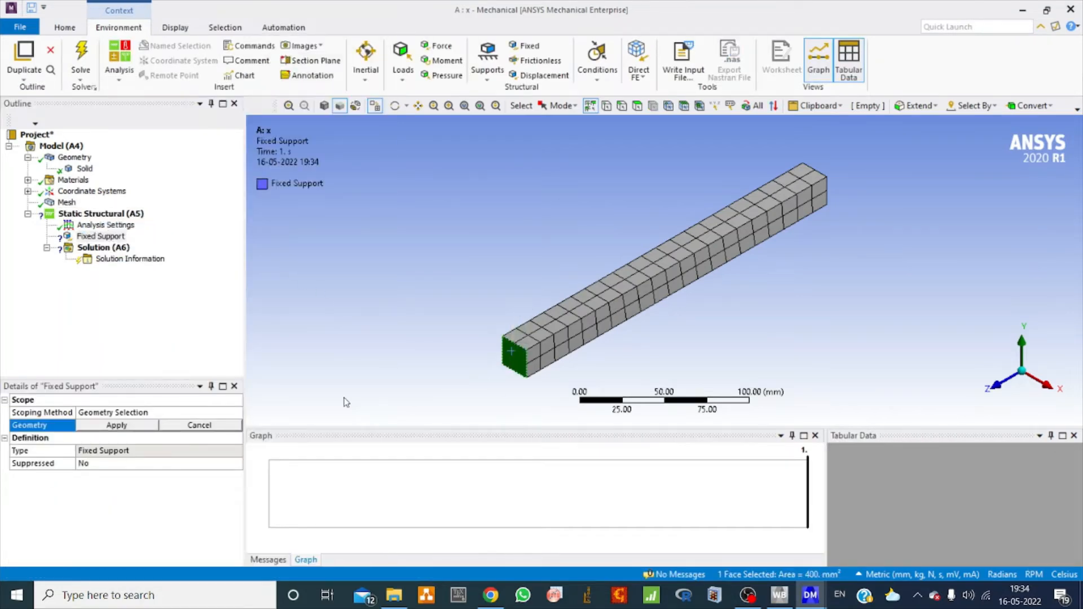
left_click(118, 425)
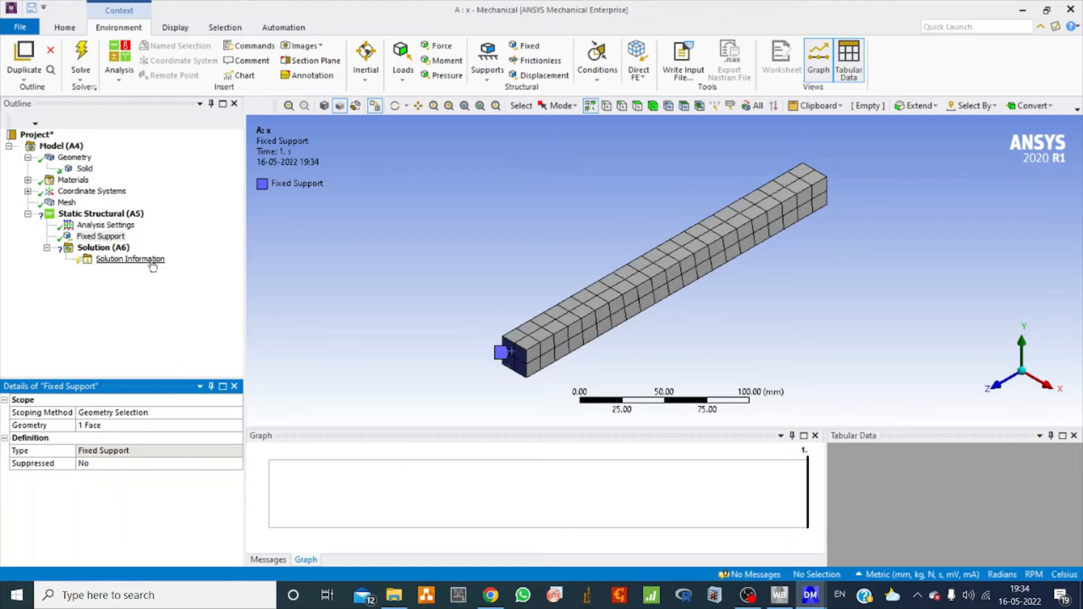
- Add a second Fixed Support on the bar's opposite square end face at the -Z end
left_click(394, 106)
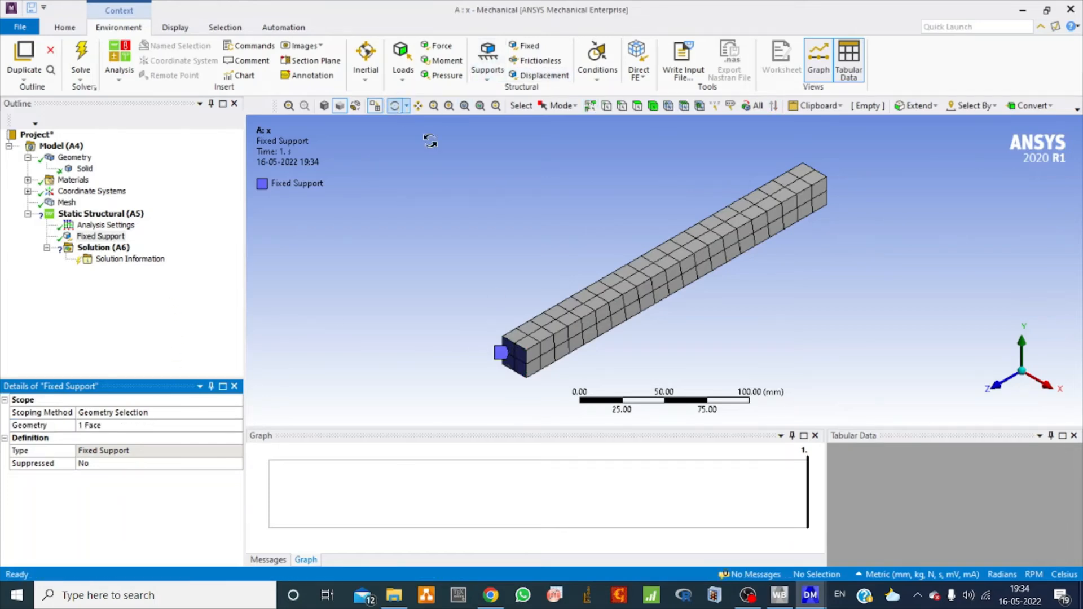
left_click_drag(620, 324, 425, 327)
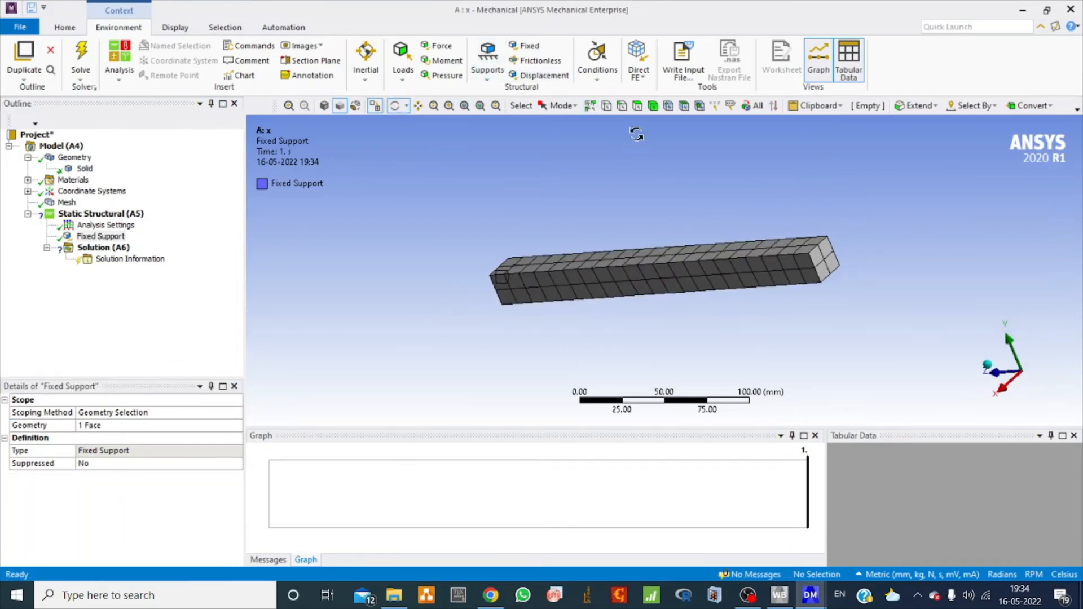
left_click(100, 216)
right_click(100, 215)
mouse_move(136, 220)
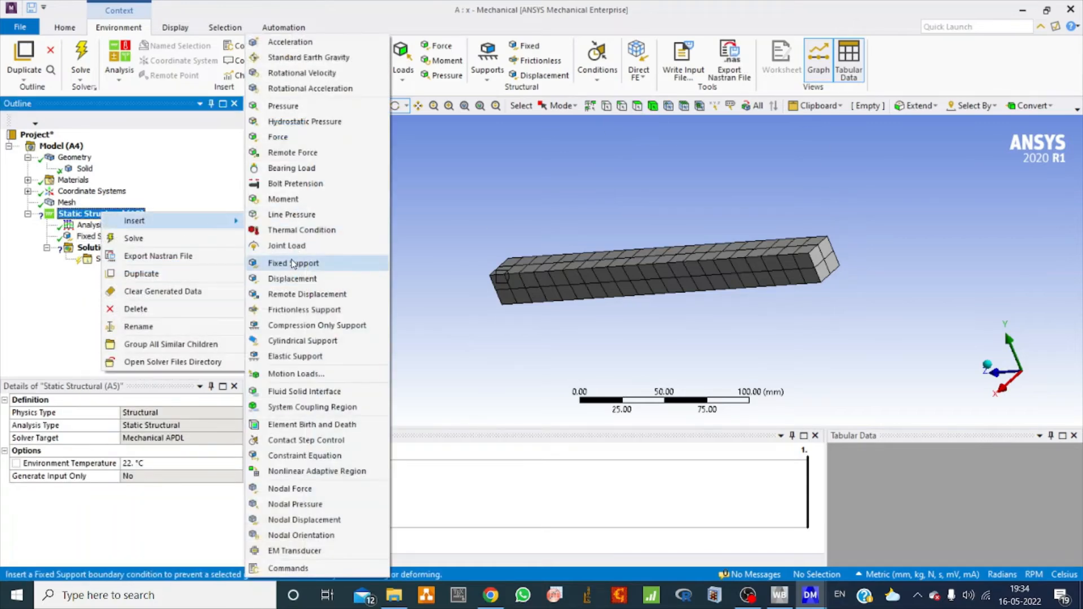
left_click(293, 263)
left_click(637, 106)
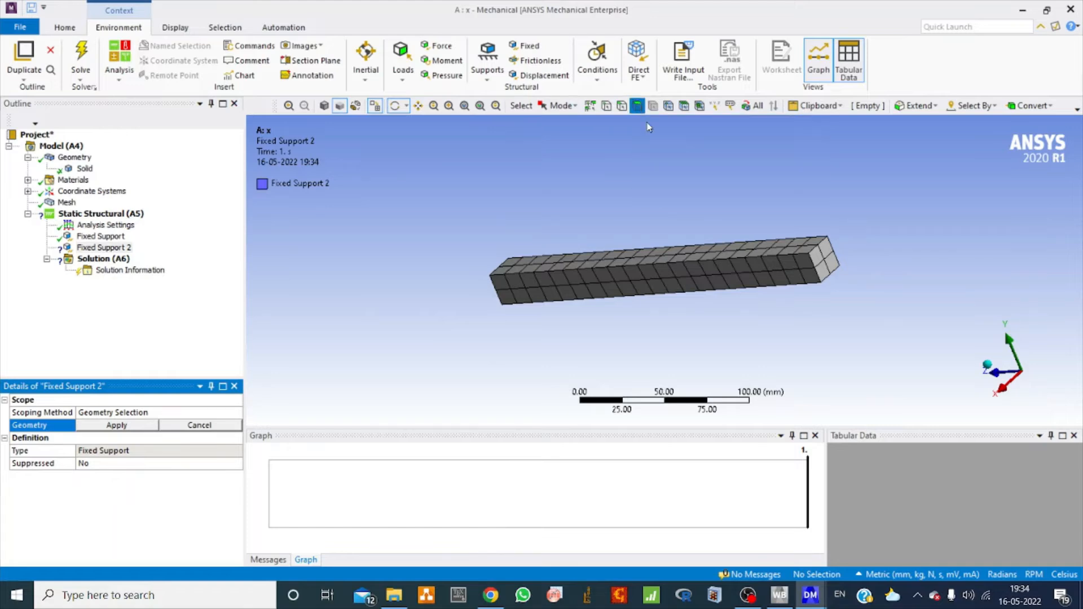
left_click(824, 261)
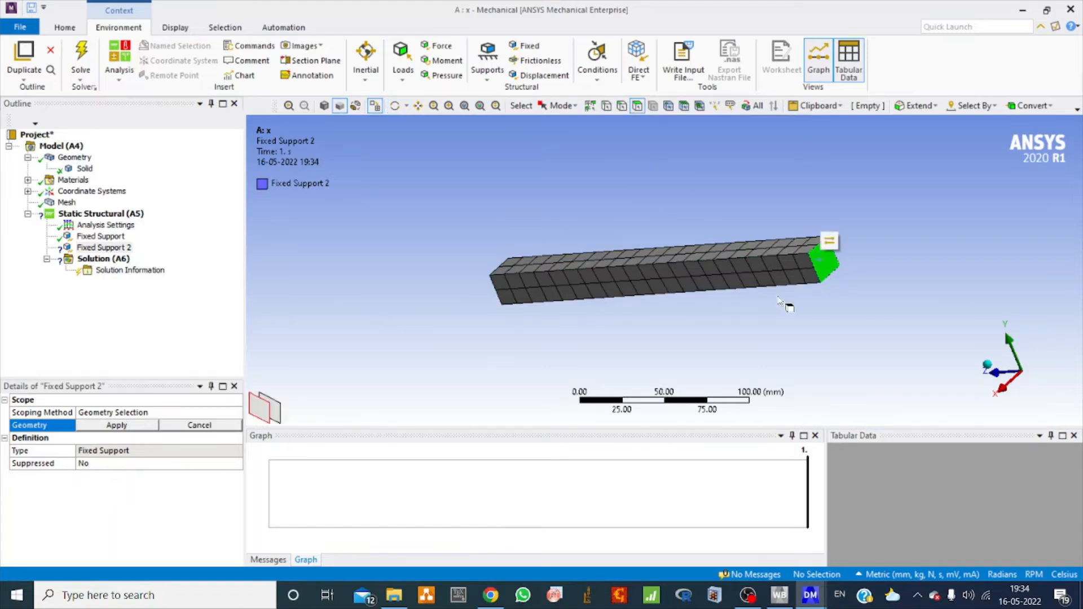
left_click(113, 426)
- Insert a Force and scope it to the split edge on the bar's upper face nearer the +Z end
right_click(116, 214)
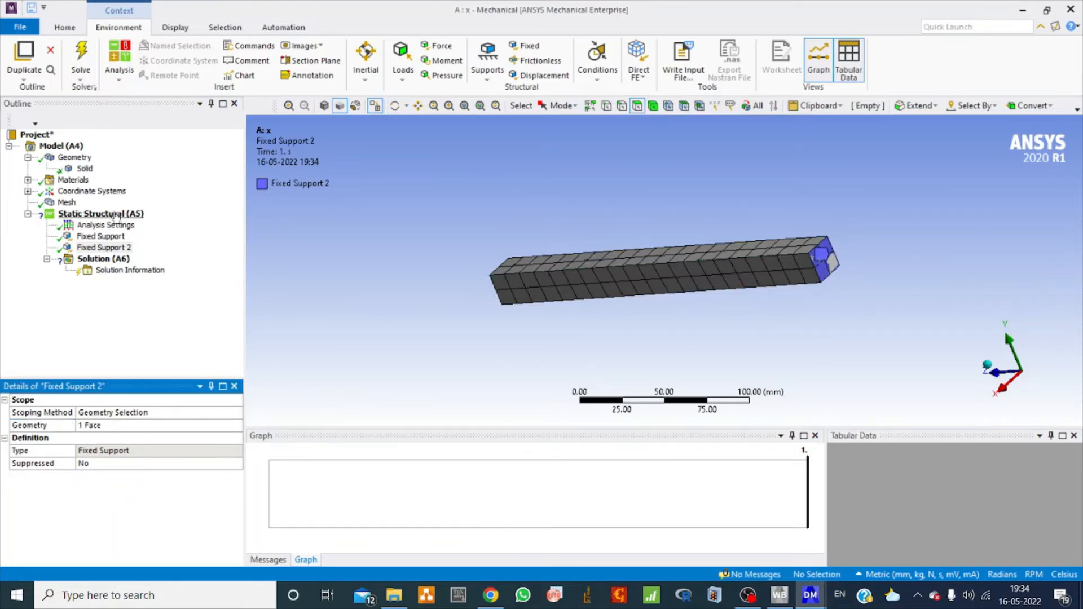
mouse_move(194, 229)
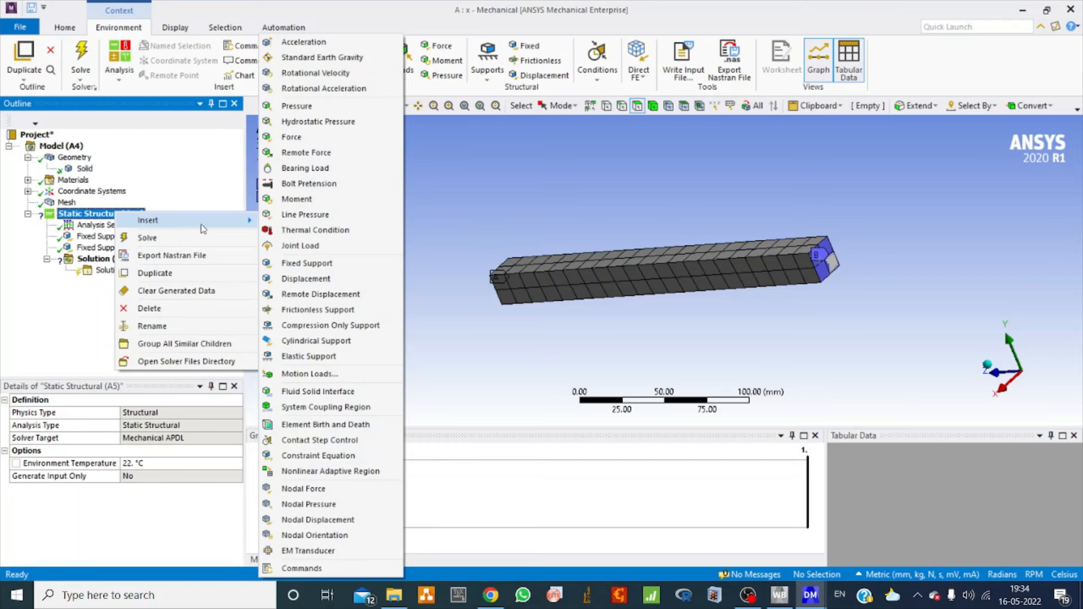
left_click(313, 137)
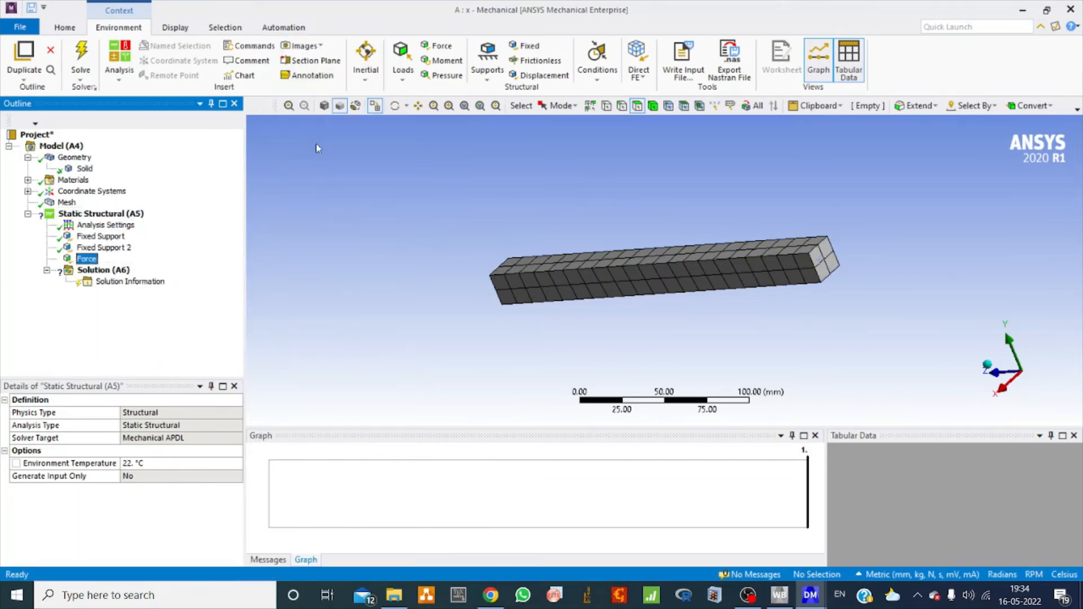
left_click(394, 105)
left_click_drag(473, 274, 626, 283)
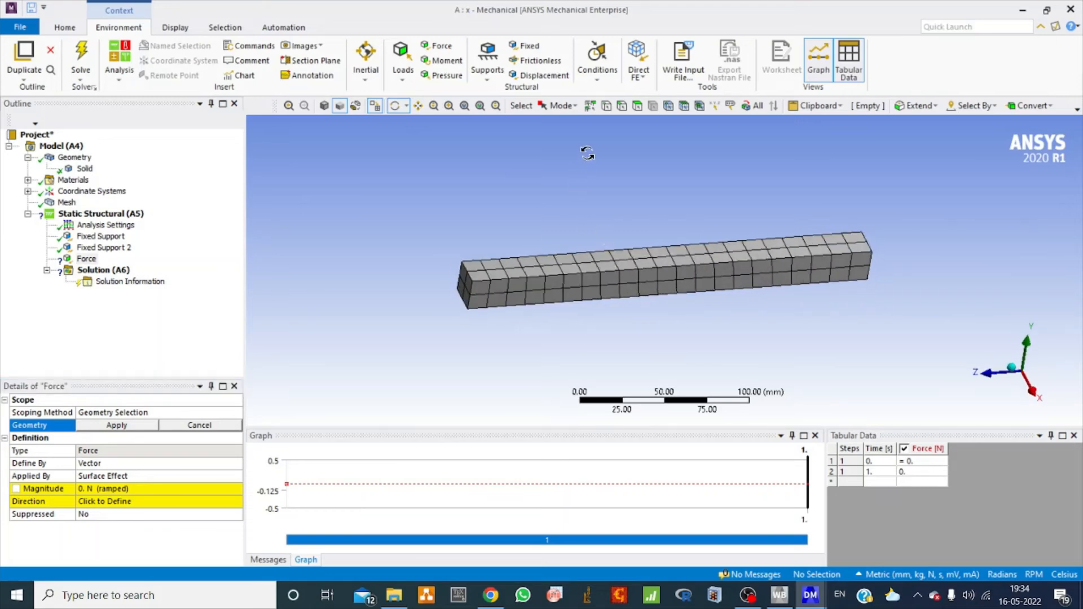
left_click(621, 105)
left_click(596, 263)
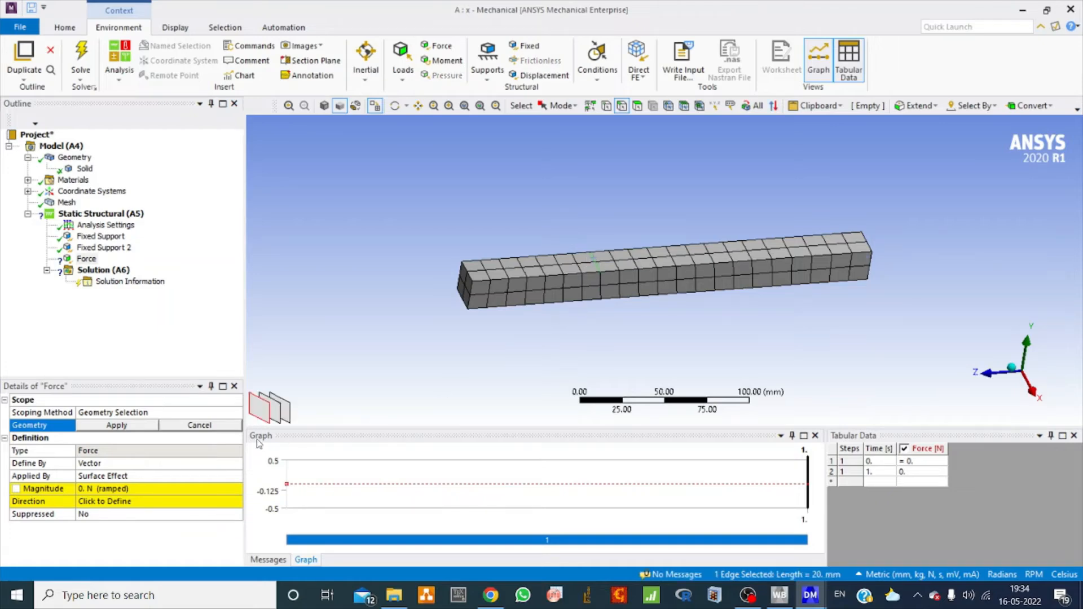
left_click(101, 425)
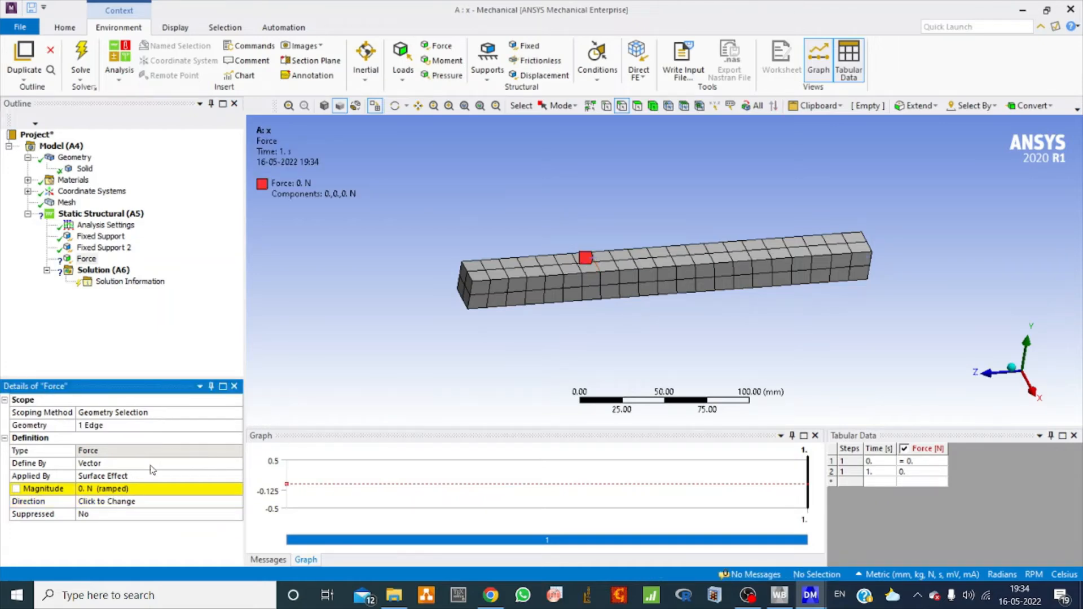
- Define the force by components and set its Y component to -240 N
left_click(218, 465)
left_click(236, 463)
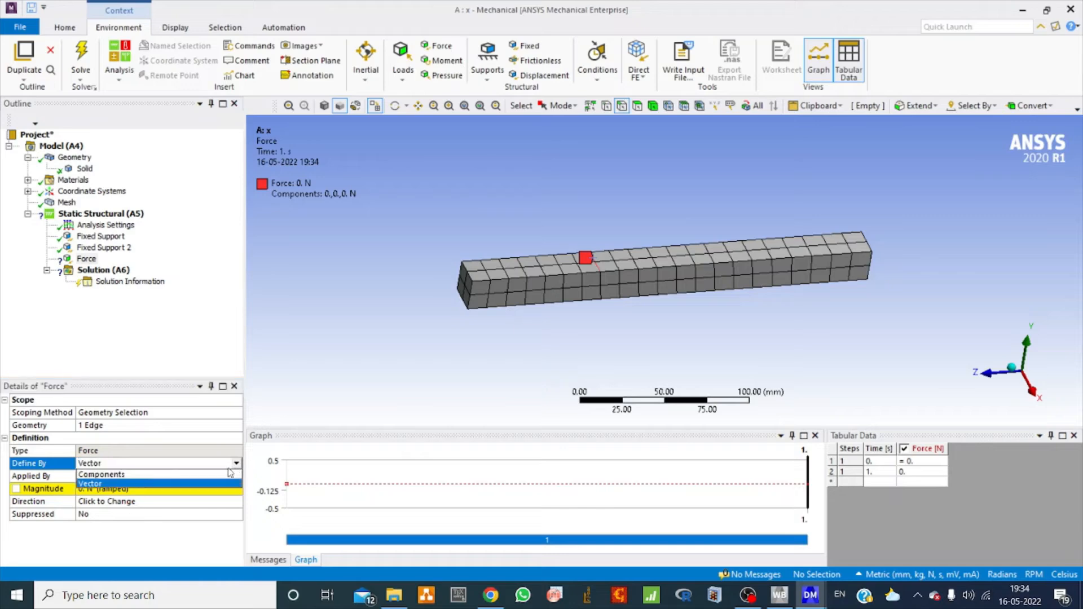
left_click(149, 476)
left_click(116, 515)
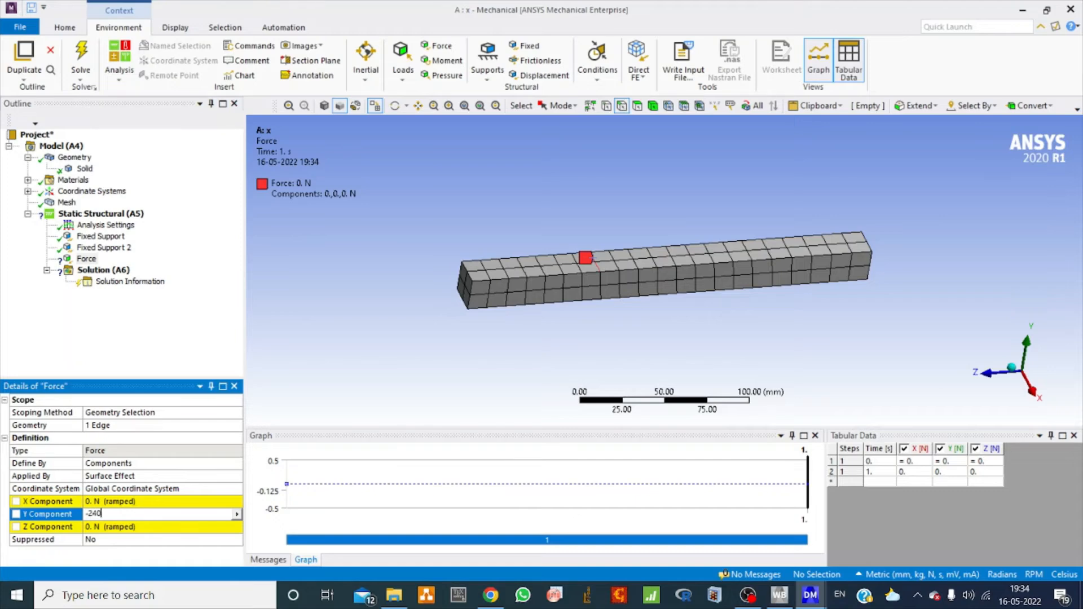
key("Return")
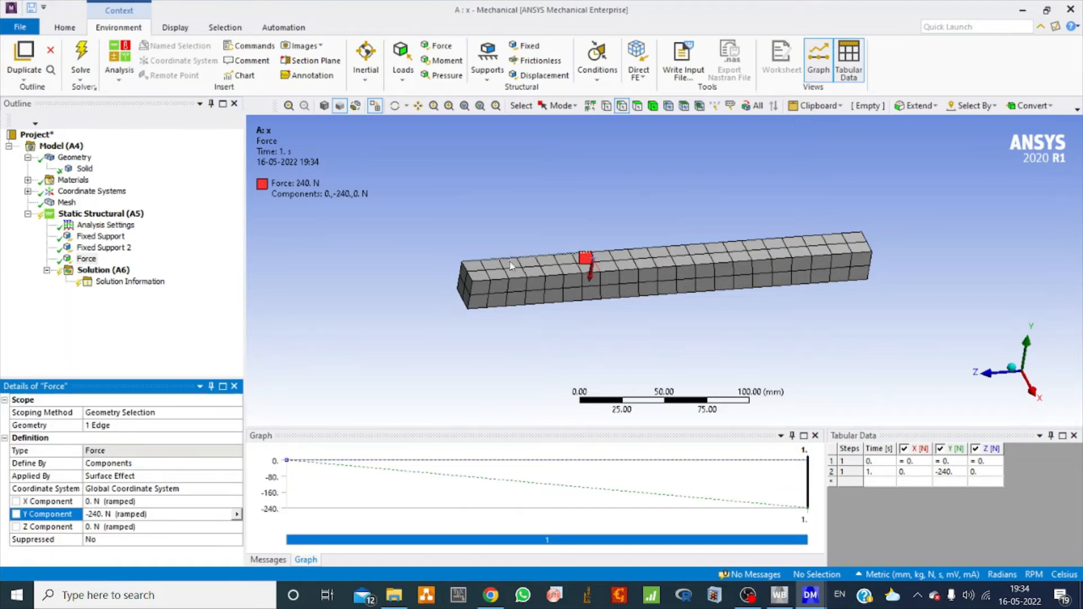
- Insert a second Force in the Static Structural analysis, scoped to the split edge on the bar's upper face nearer the -Z end
right_click(136, 214)
mouse_move(214, 223)
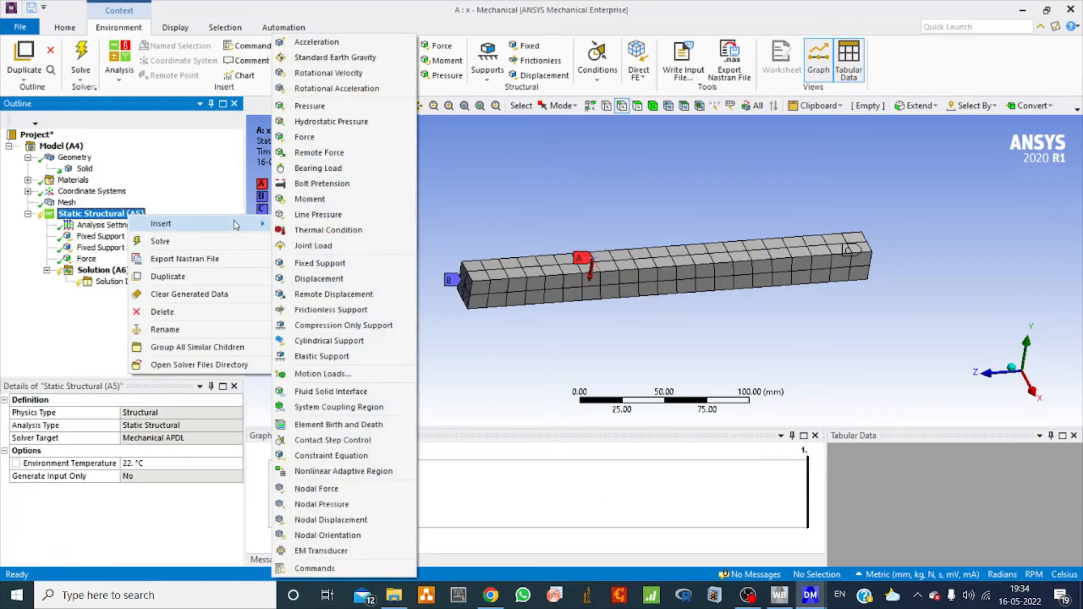
left_click(316, 137)
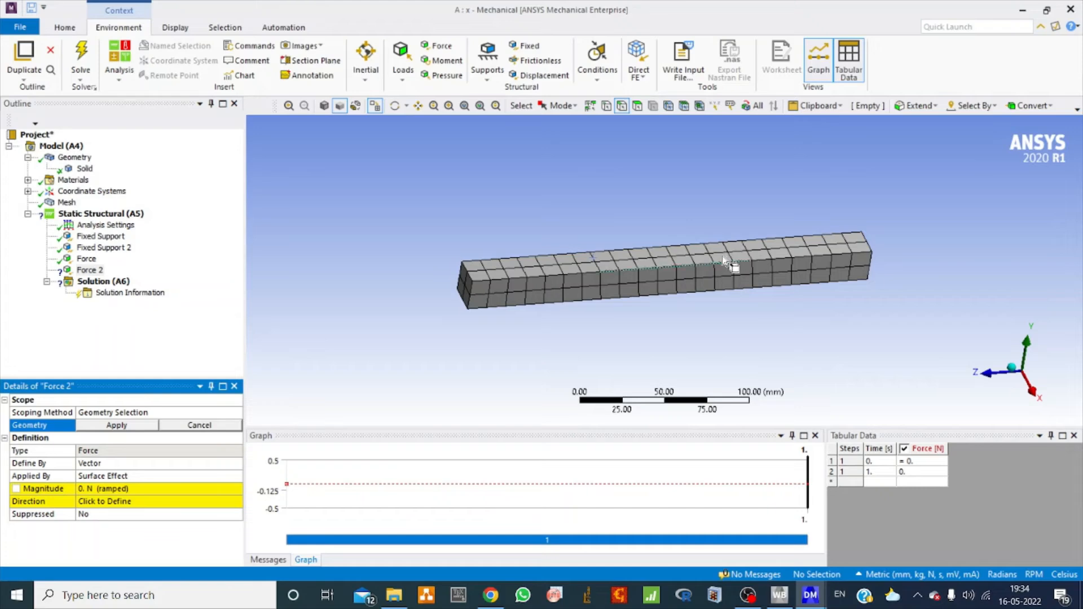
left_click(745, 255)
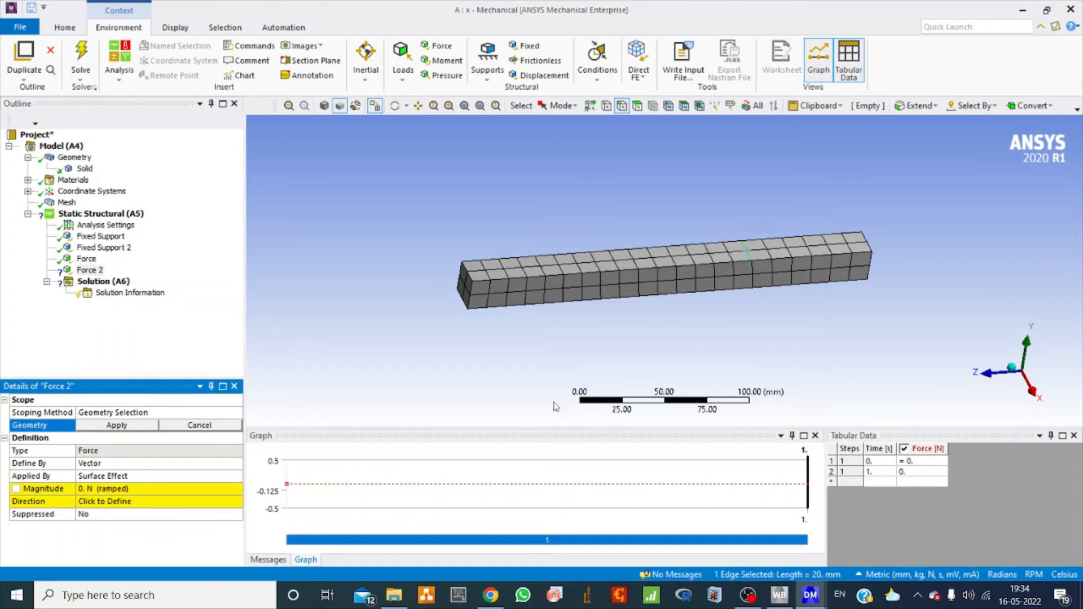
left_click(90, 430)
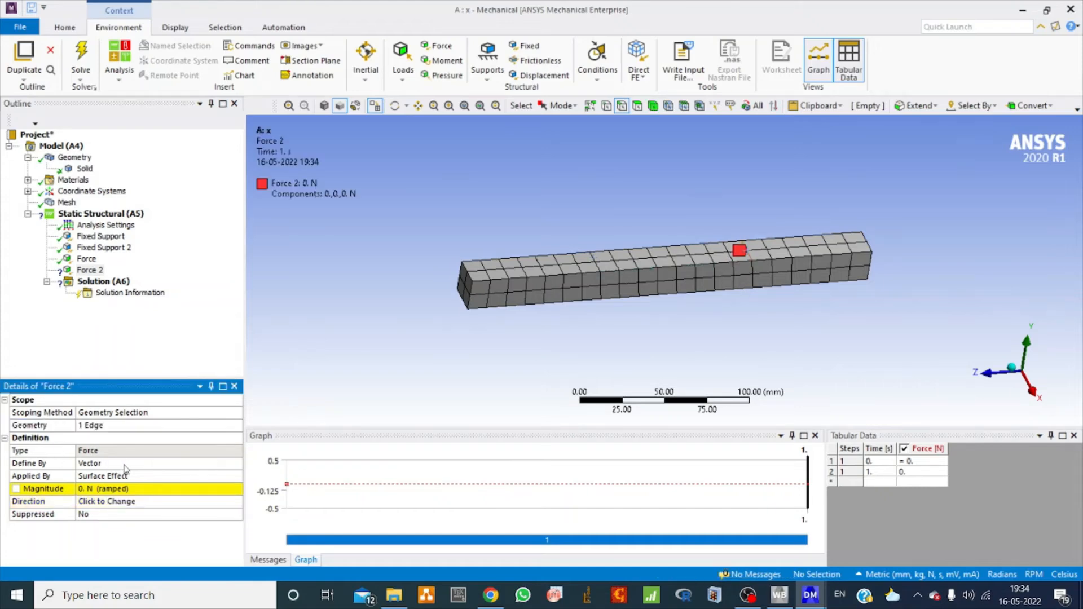
- Define the second force by components and set its Y component to 215 N
left_click(123, 463)
left_click(236, 463)
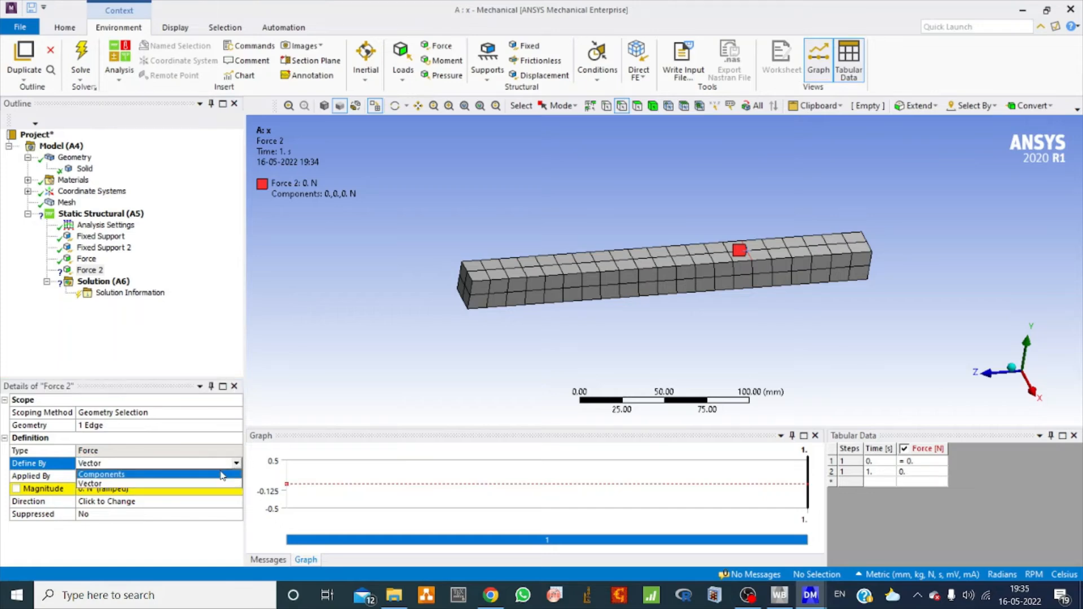
left_click(182, 474)
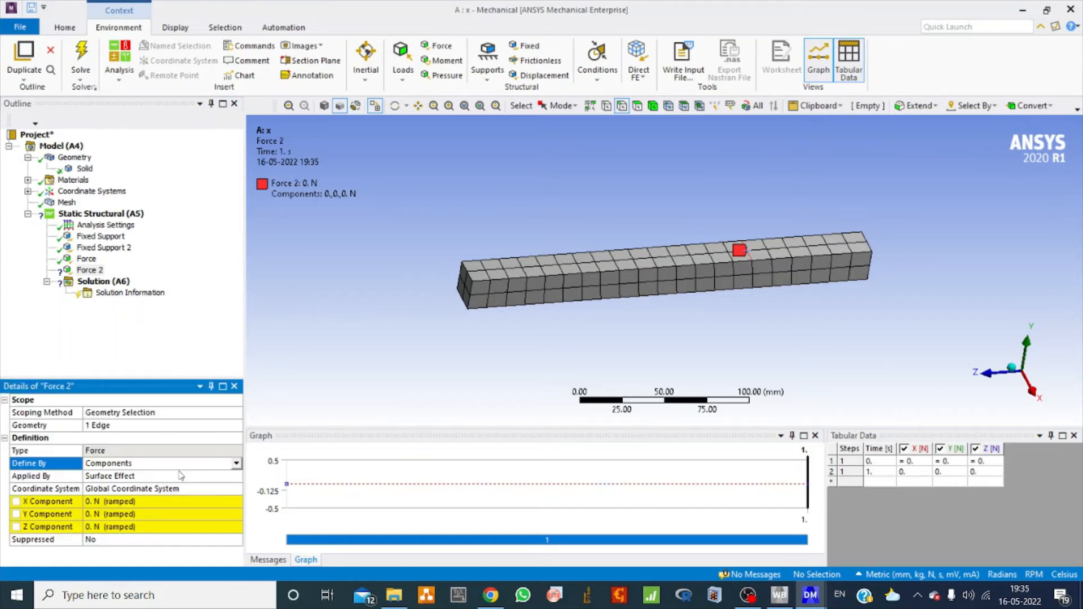
left_click(99, 515)
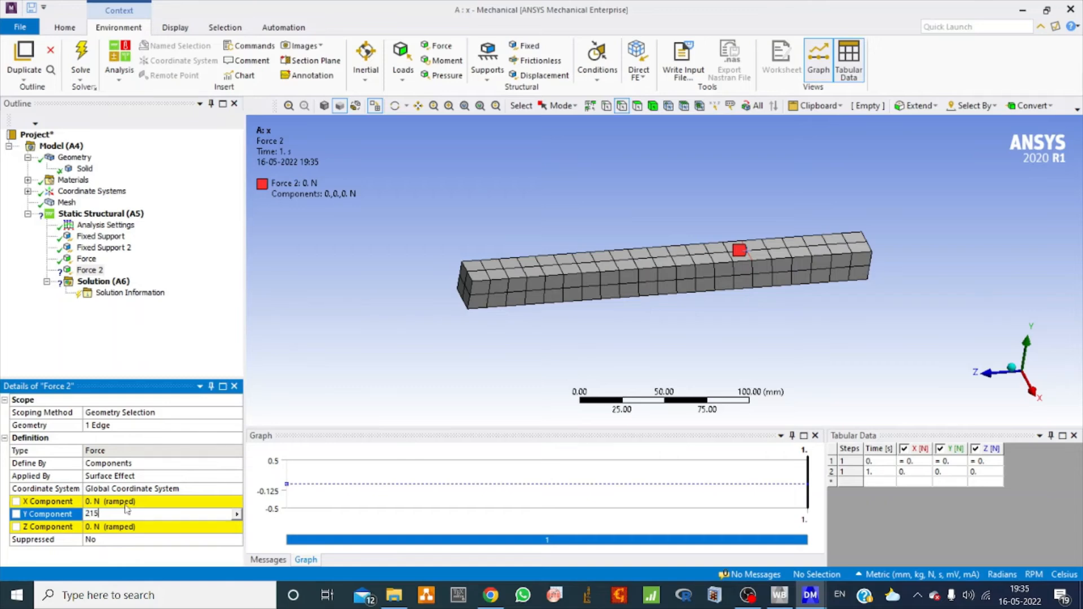
key("Return")
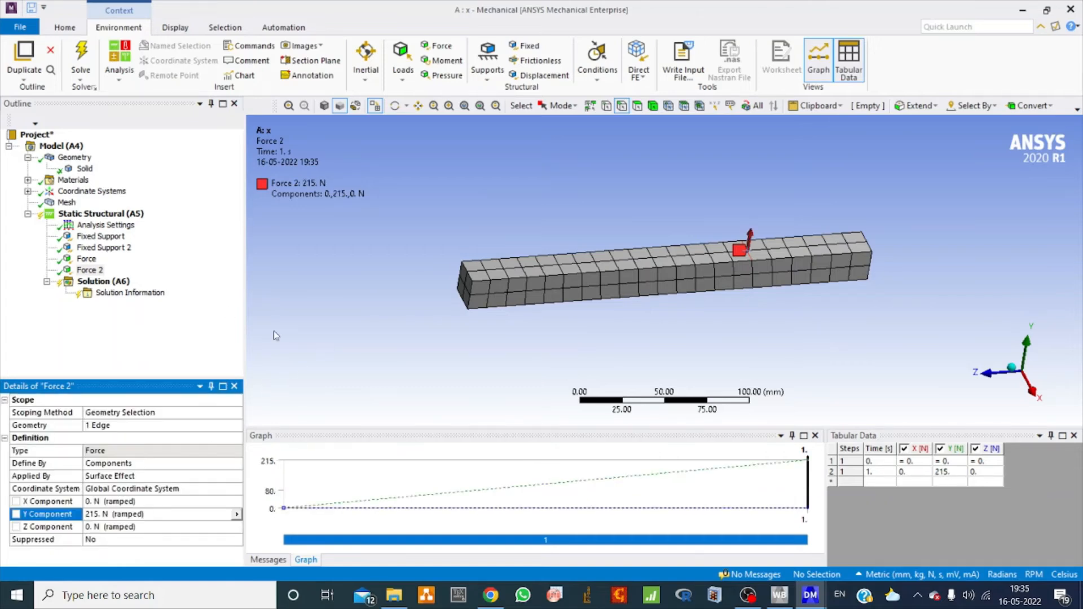
- Add Total Deformation and Directional Deformation results to the Solution
left_click(103, 280)
left_click(461, 75)
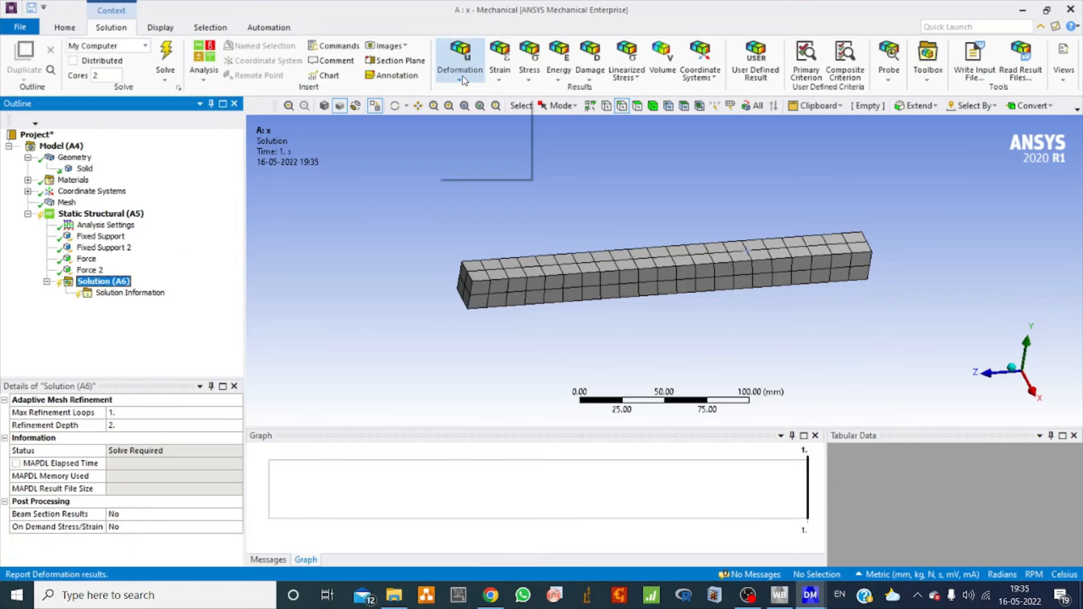
left_click(469, 96)
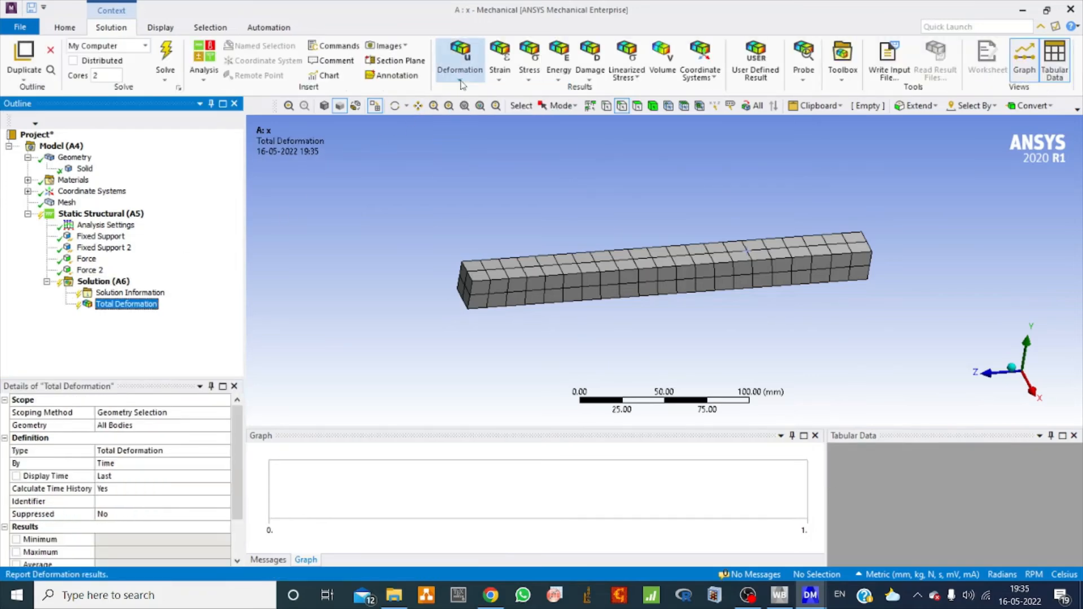
left_click(461, 77)
left_click(475, 107)
- Add Maximum Shear elastic strain and Equivalent (von-Mises) stress results to the Solution
left_click(501, 76)
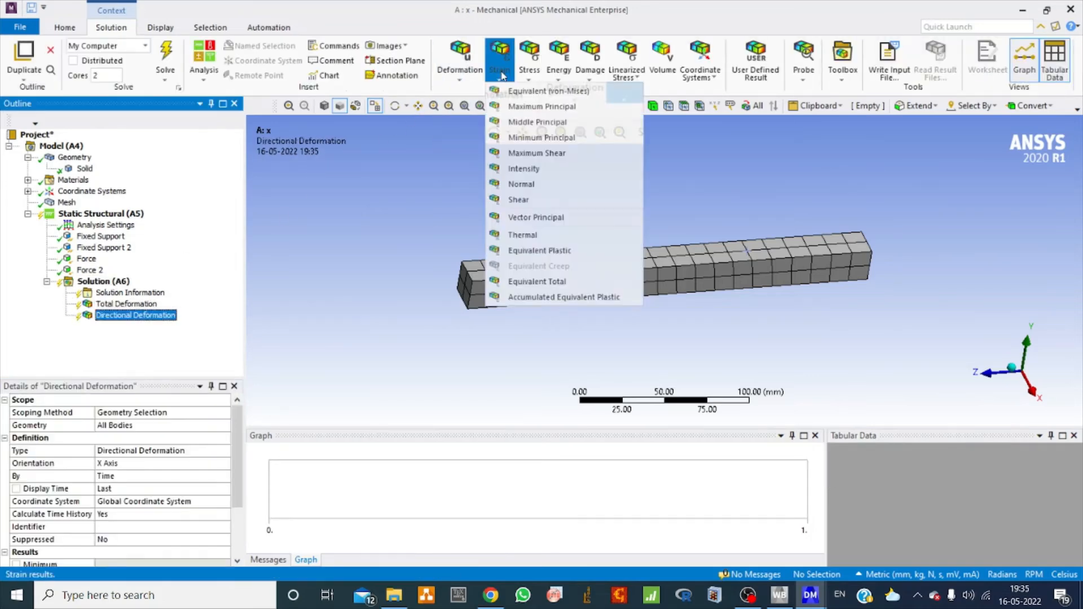
left_click(535, 159)
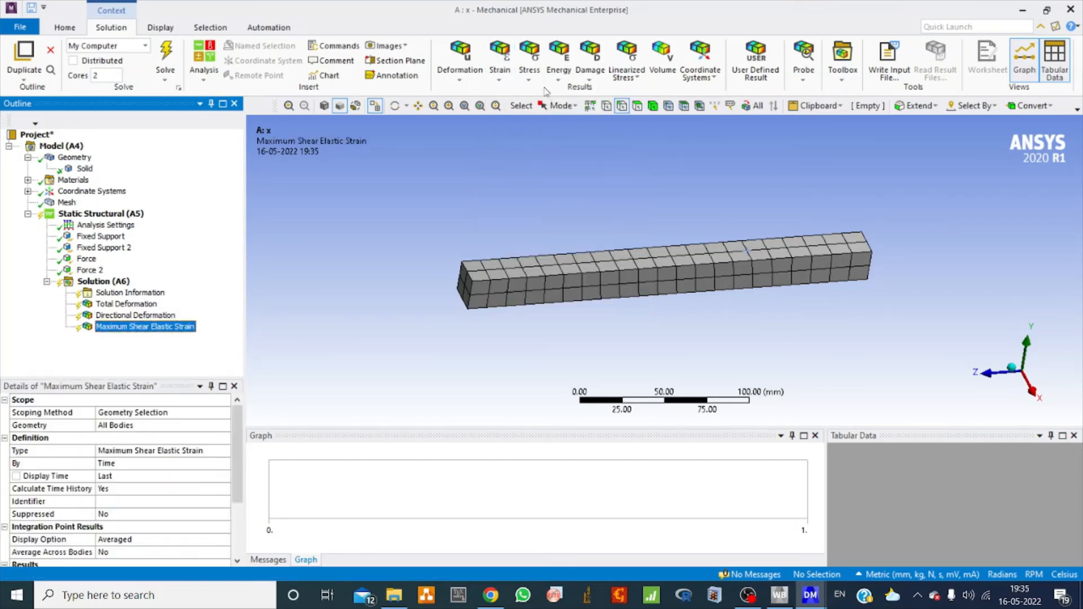
left_click(529, 74)
left_click(562, 96)
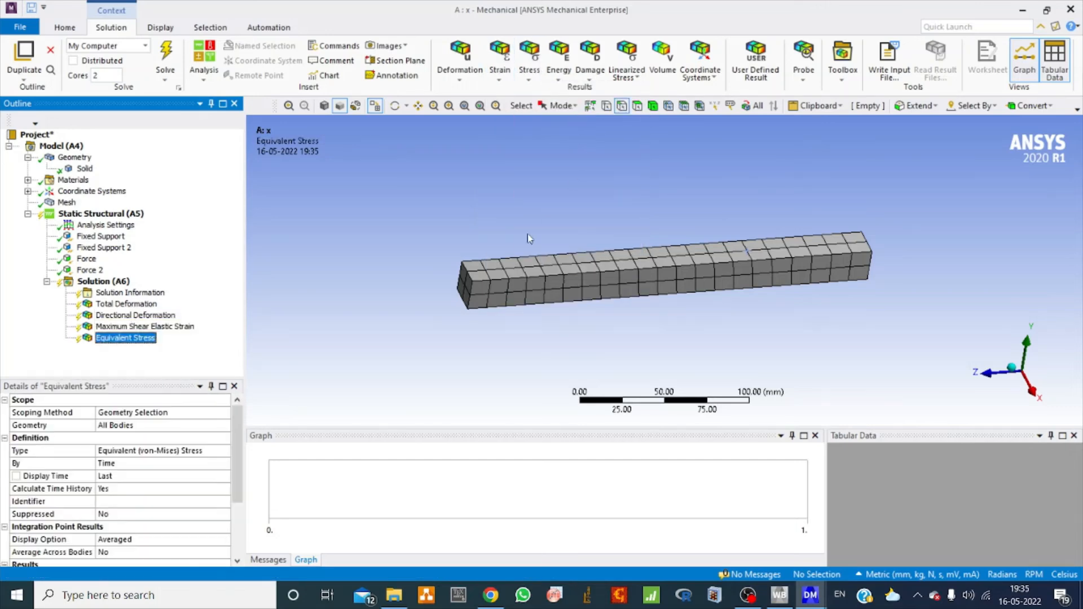
- Solve the static structural analysis and animate the bar's Total Deformation result
left_click(94, 282)
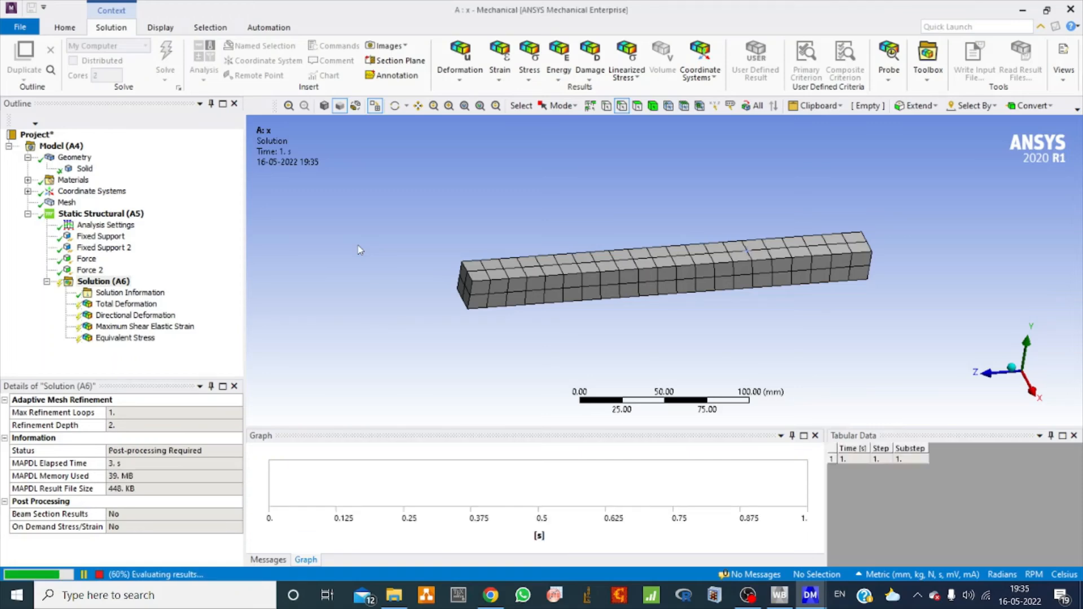
left_click(123, 304)
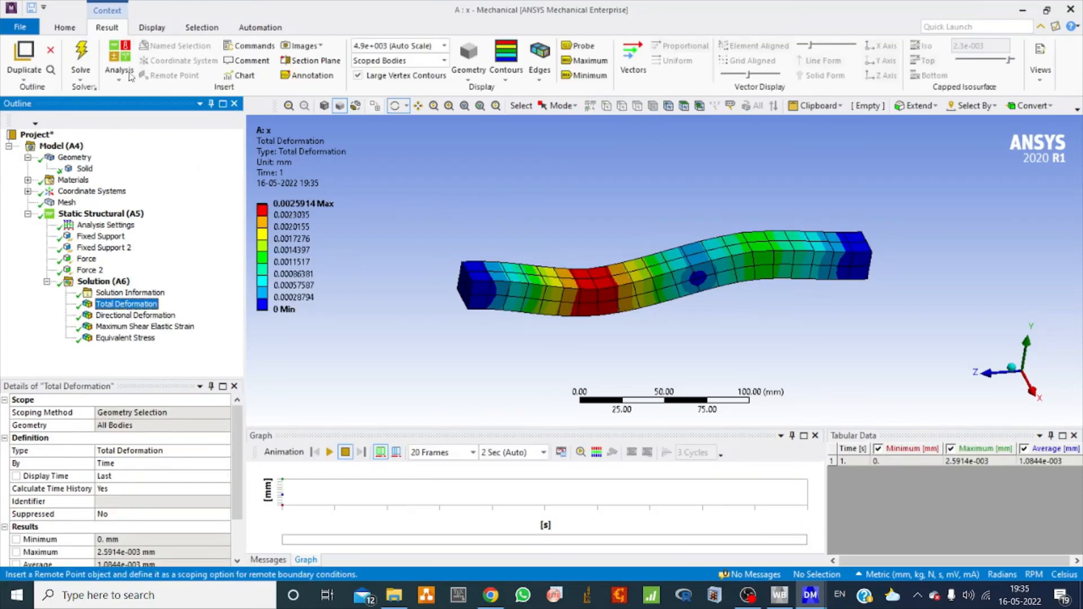
left_click(329, 452)
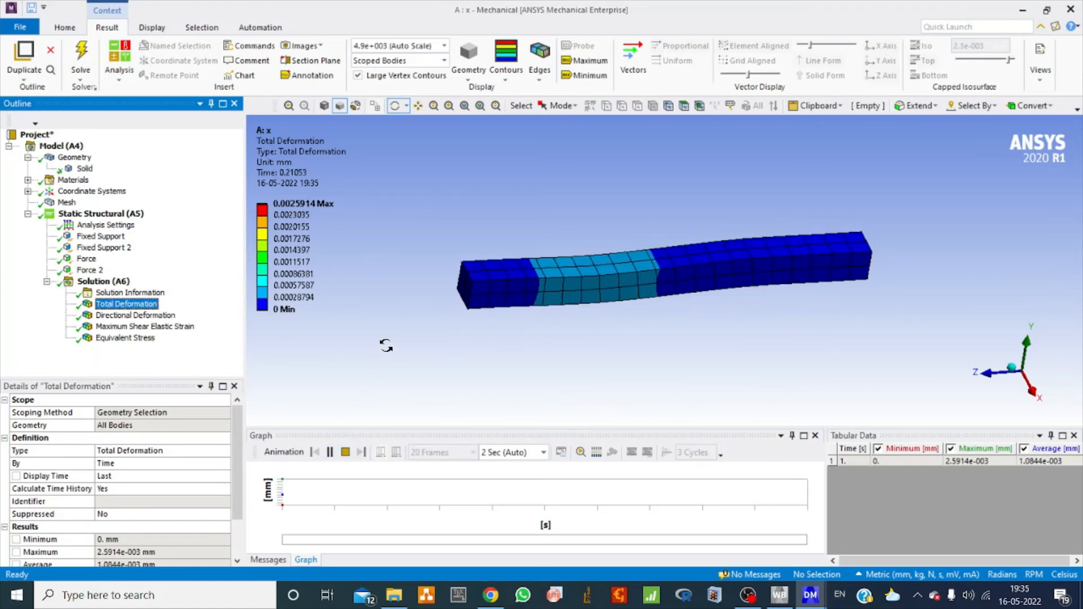
- Play the animations of the Directional Deformation, Maximum Shear Elastic Strain and Equivalent Stress results for the structural steel bar
left_click(136, 314)
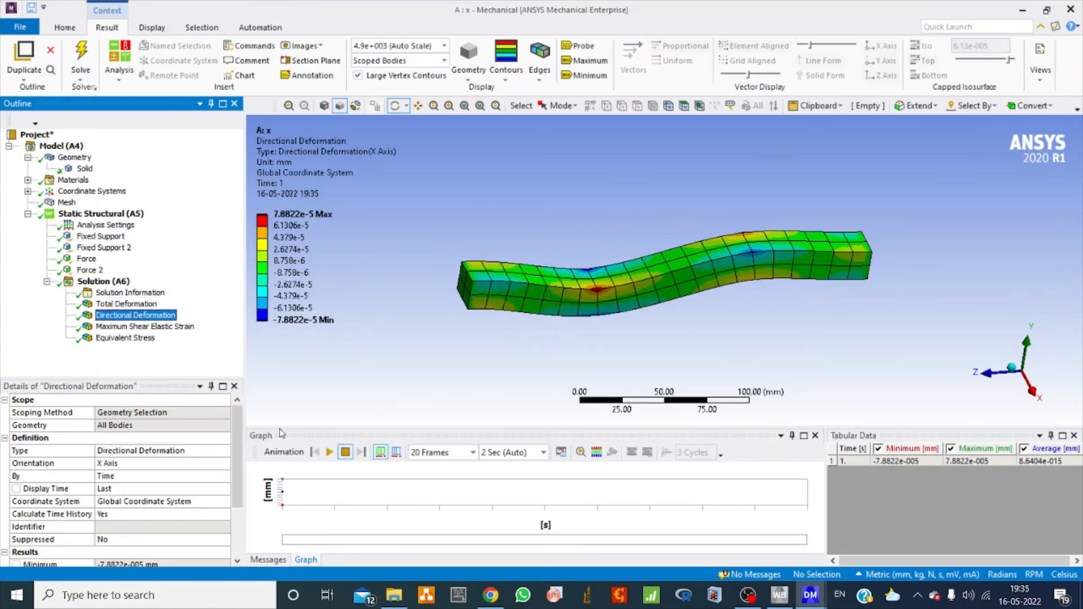
left_click(329, 452)
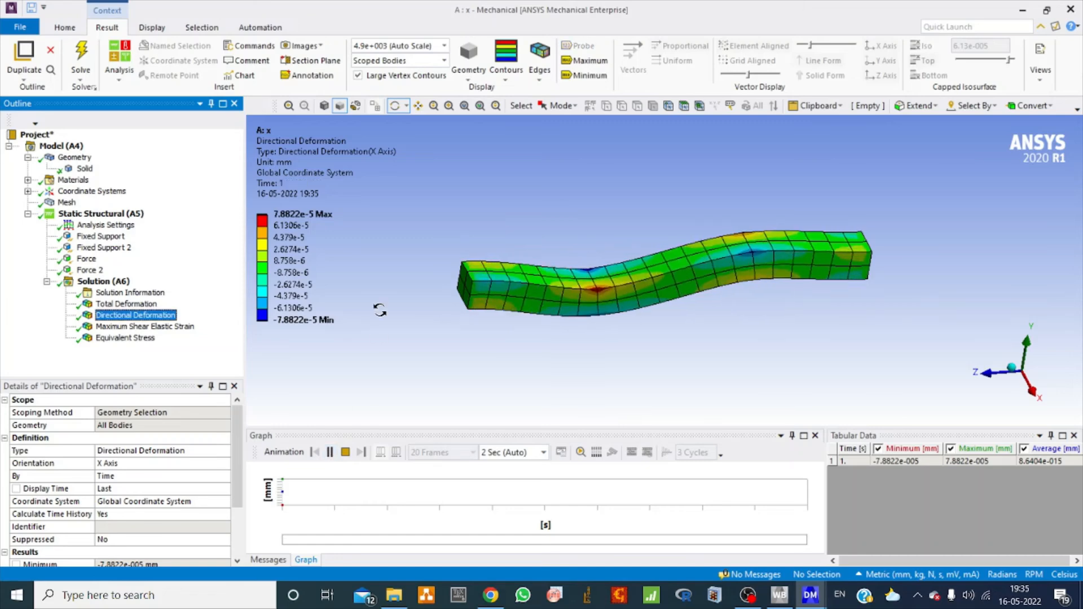
key("Down")
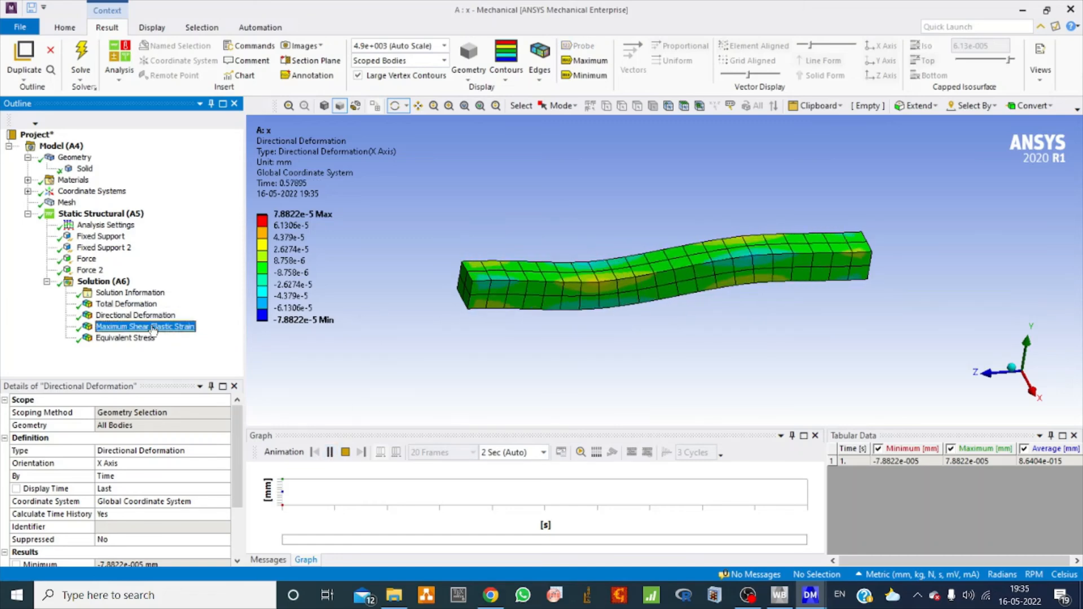
left_click(328, 452)
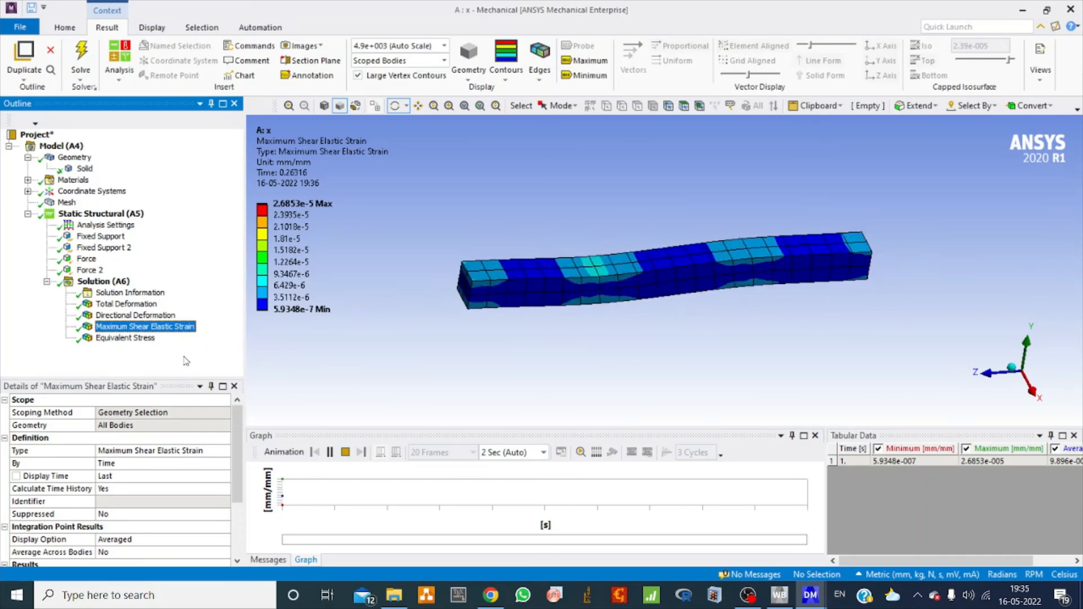
left_click(125, 338)
left_click(330, 453)
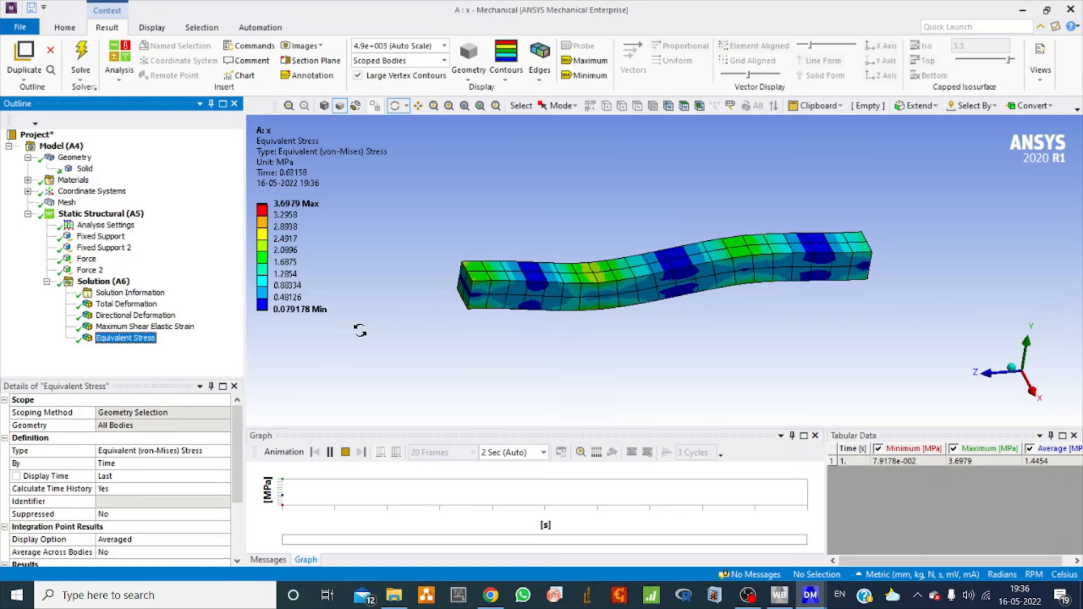
- Change the solid's material assignment to Concrete and solve the analysis again
left_click(79, 169)
left_click(210, 503)
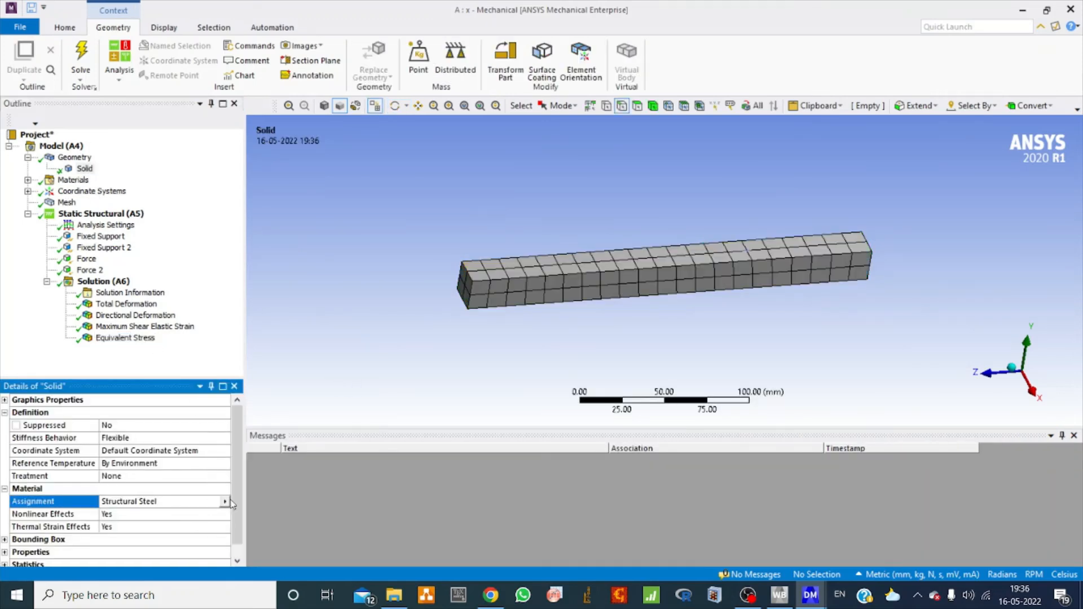
left_click(224, 502)
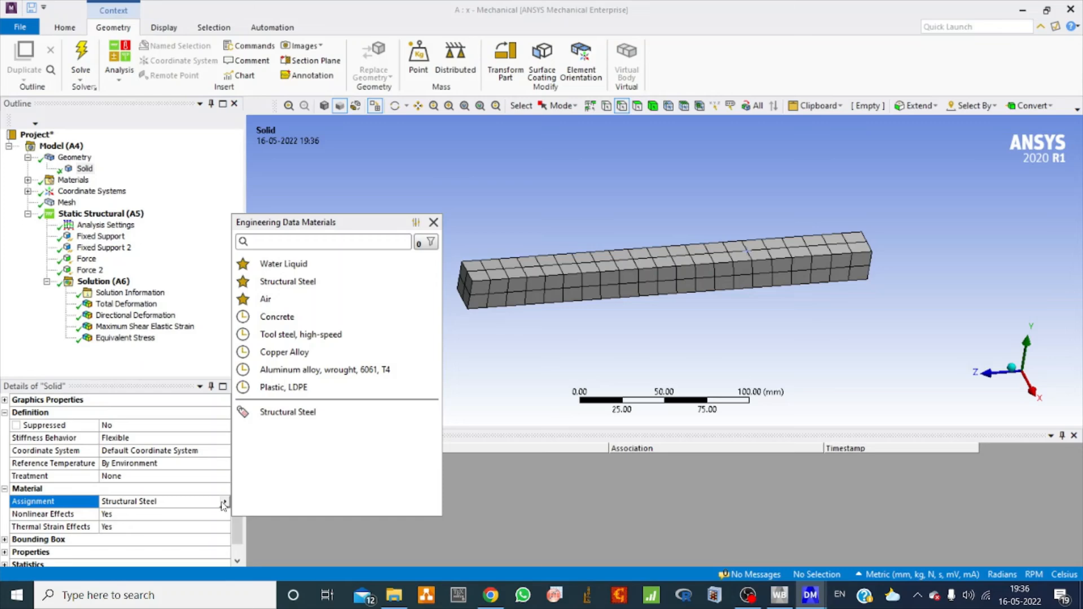
left_click(282, 318)
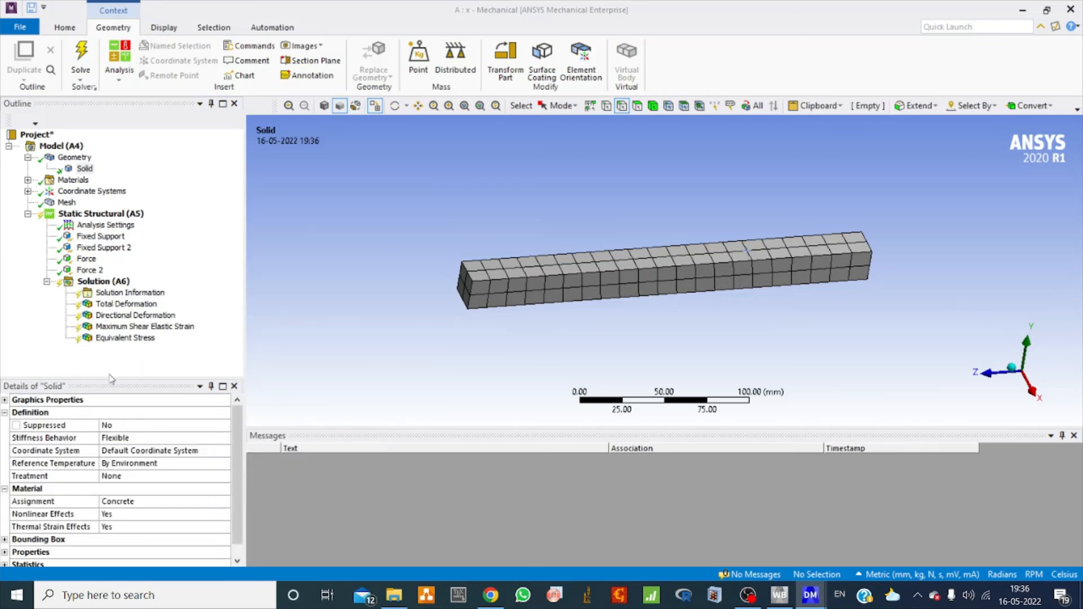
left_click(103, 281)
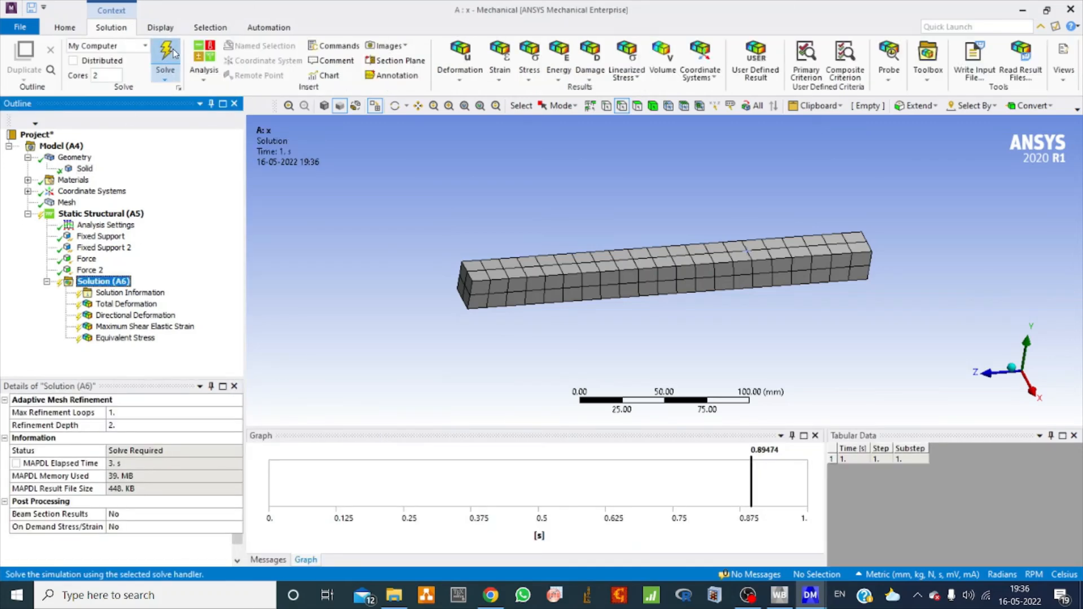
left_click(174, 53)
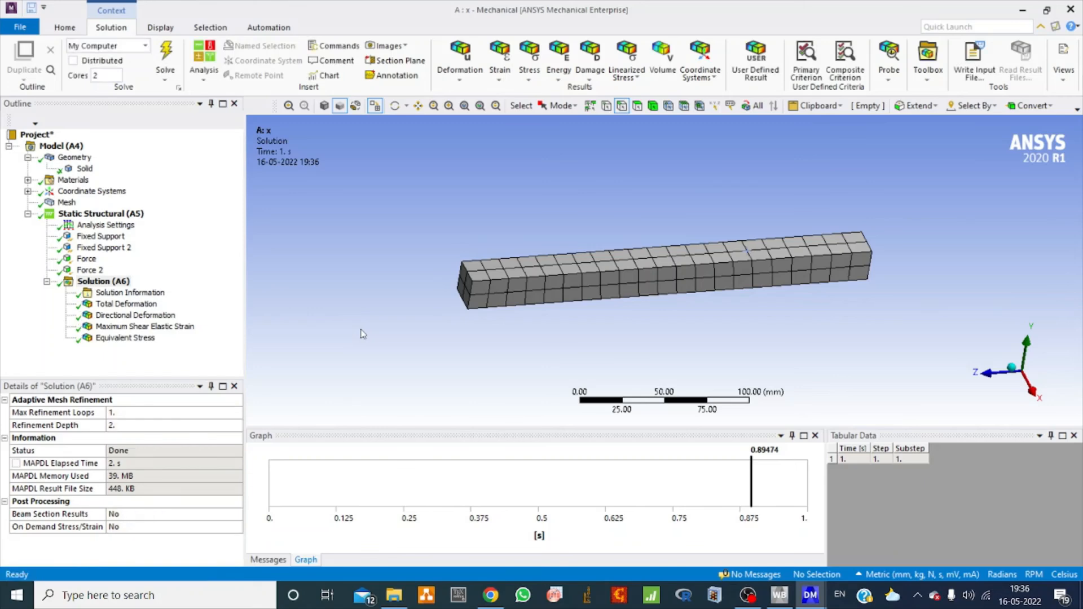
- Animate the Total Deformation and Directional Deformation results of the concrete bar
left_click(127, 303)
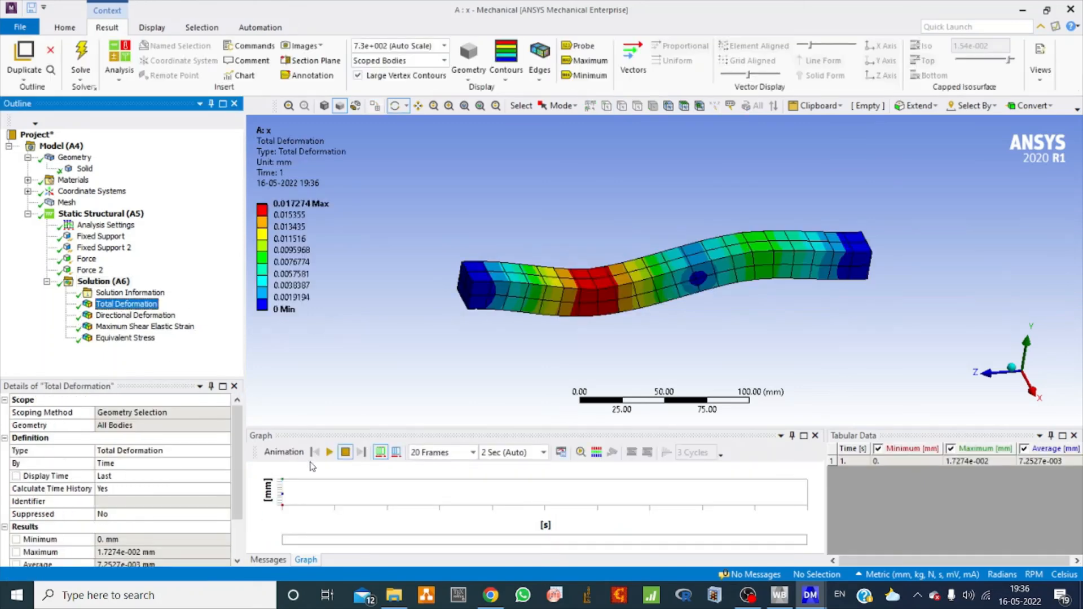
left_click(329, 453)
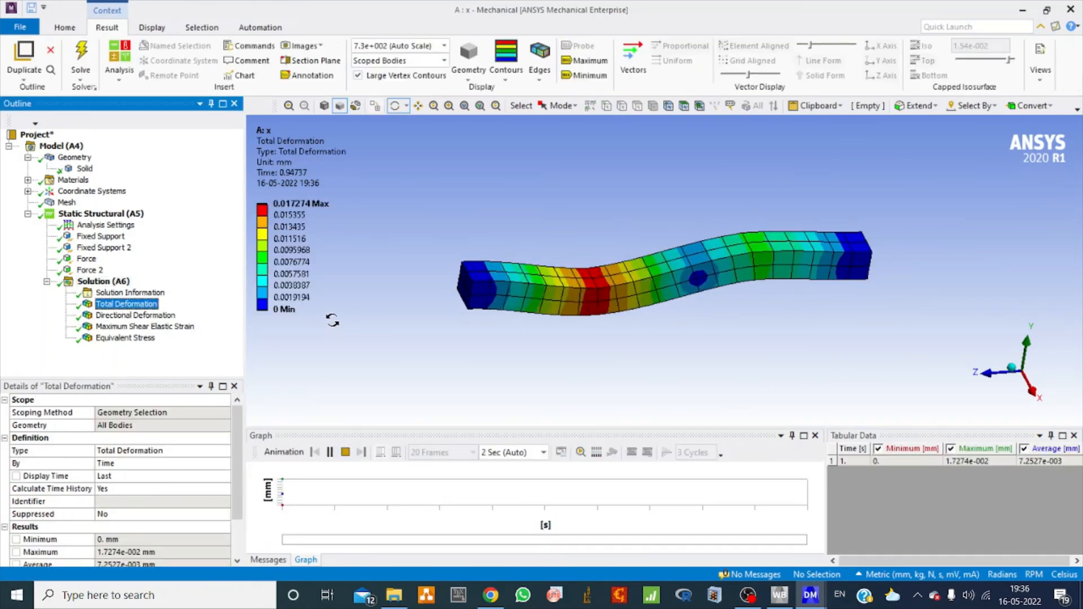
key("Down")
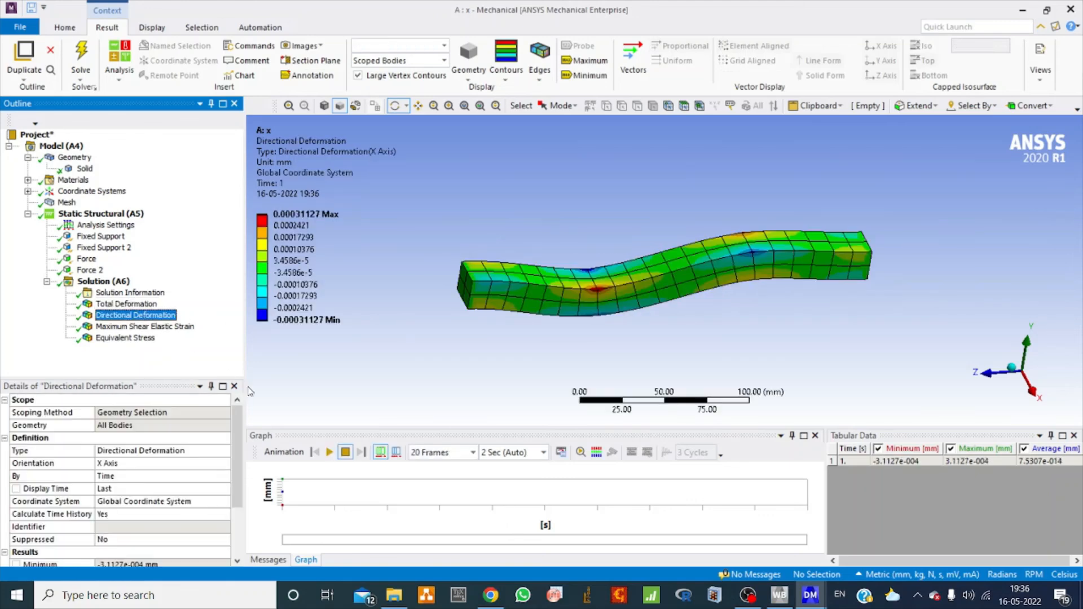
left_click(330, 452)
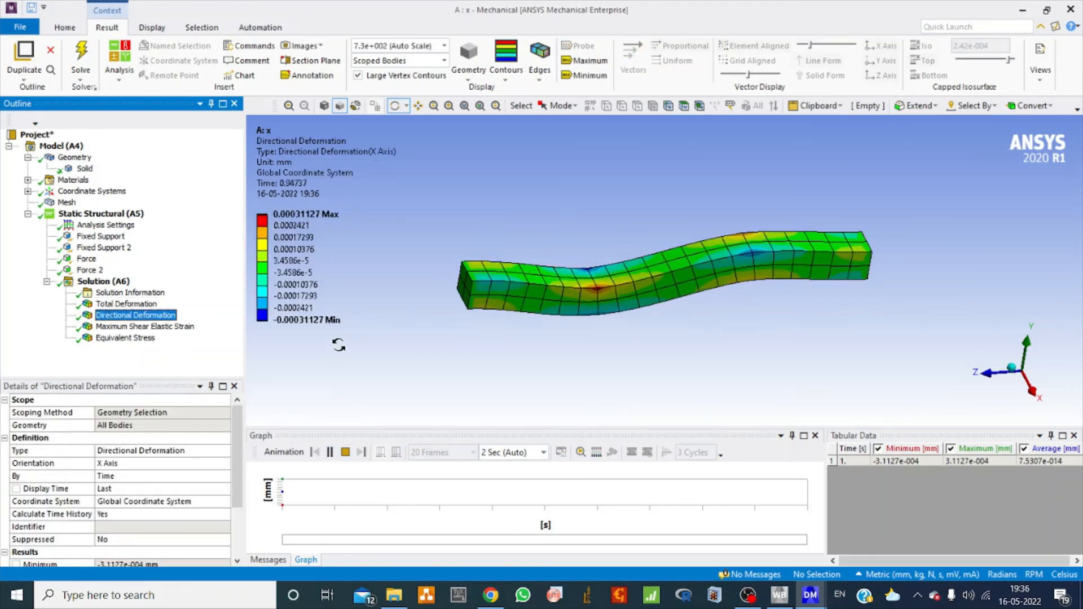
- Animate the concrete bar's Maximum Shear Elastic Strain and Equivalent Stress results, examining the stress distribution from different angles
key("Down")
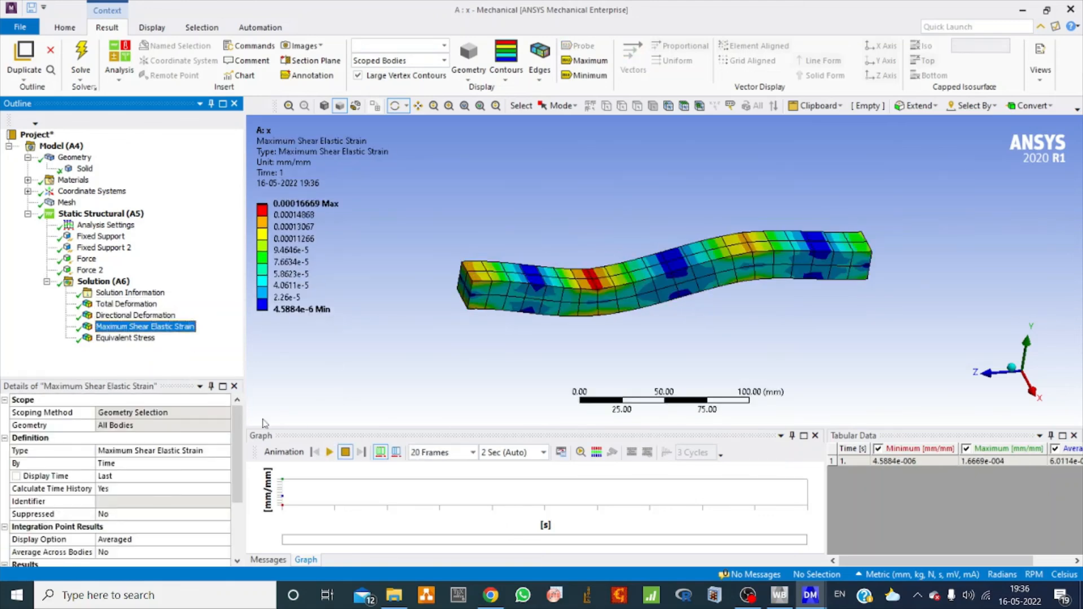
left_click(329, 452)
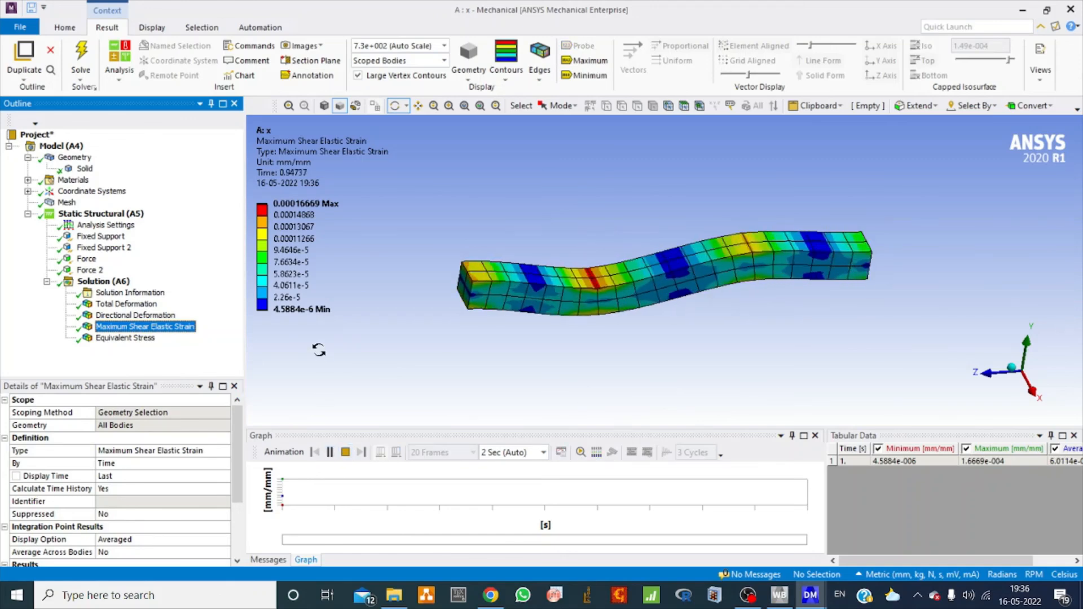
left_click(135, 338)
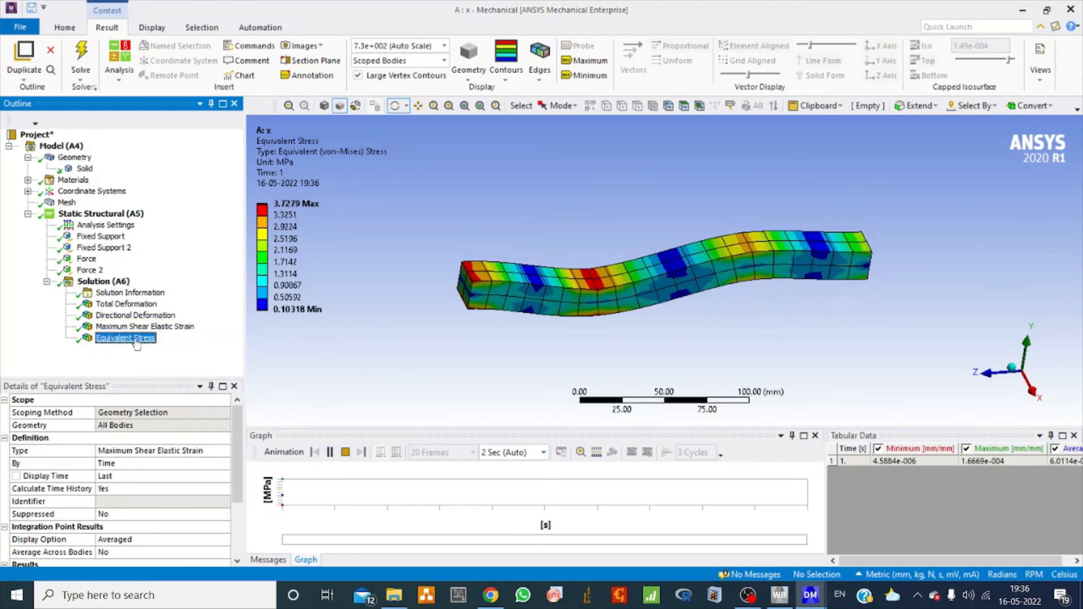
left_click(329, 452)
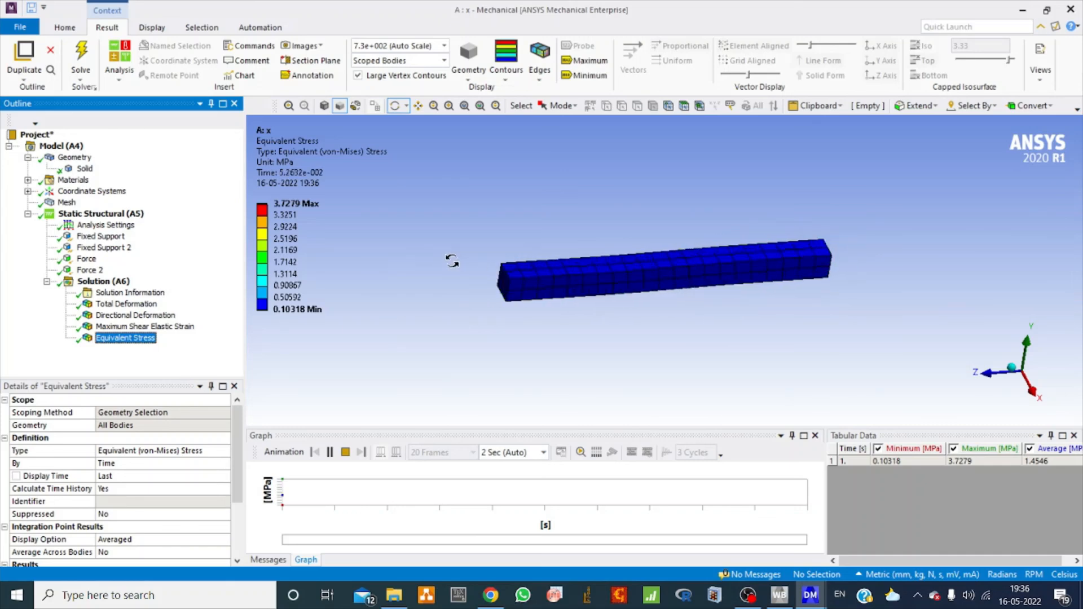
mouse_move(451, 261)
left_mouse_down()
mouse_move(727, 271)
mouse_move(501, 248)
mouse_move(468, 260)
left_mouse_up()
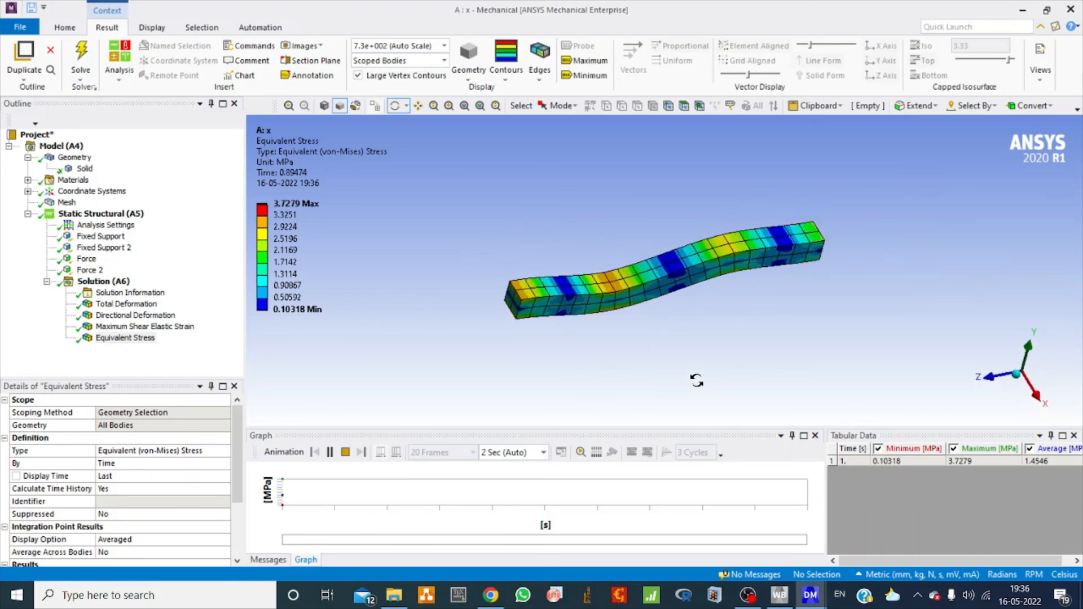
left_click_drag(792, 331, 698, 289)
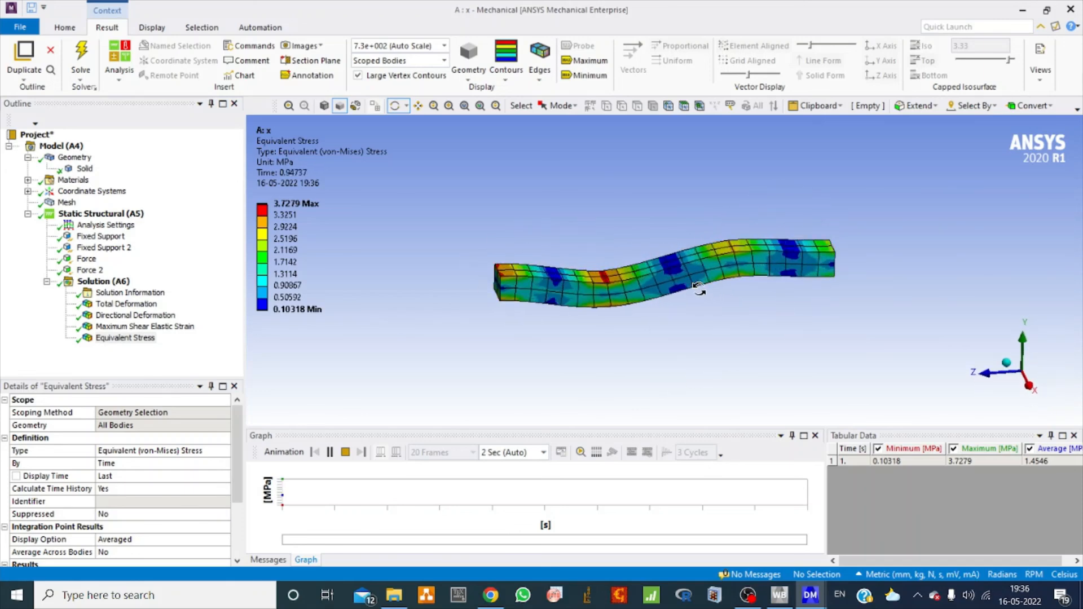